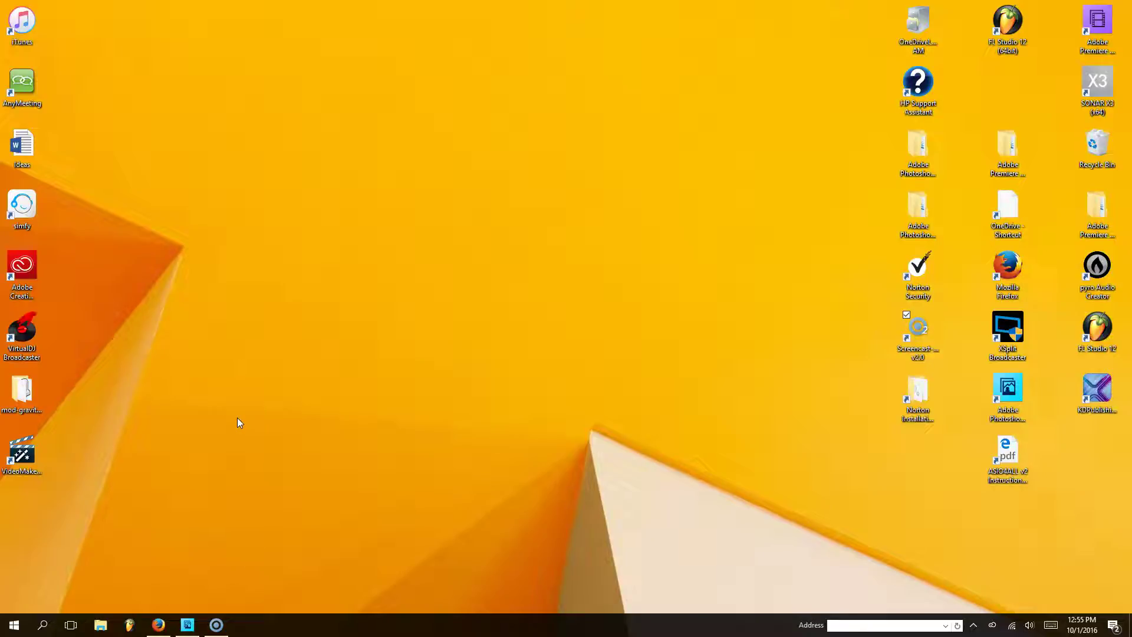
Bring Firefox to the front, showing the Udemy youth ministry course page.
left_click(128, 333)
left_click(158, 625)
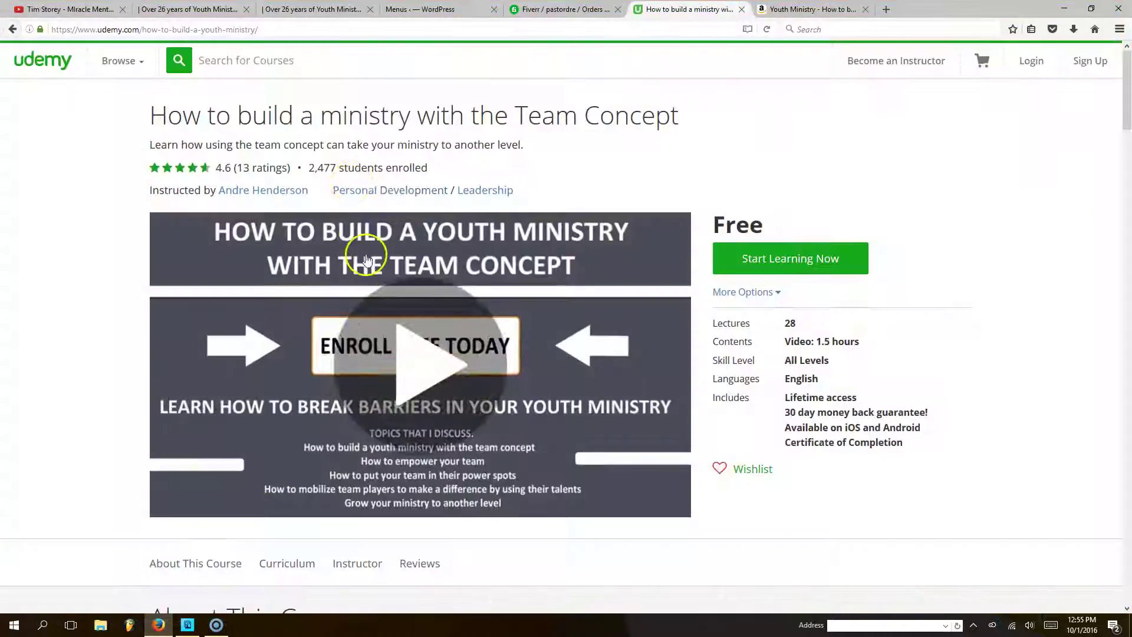
Review the live pastordre.com home page, then go to its WordPress Dashboard.
left_click(339, 11)
scroll(450, 318, "down", 3)
scroll(452, 323, "down", 5)
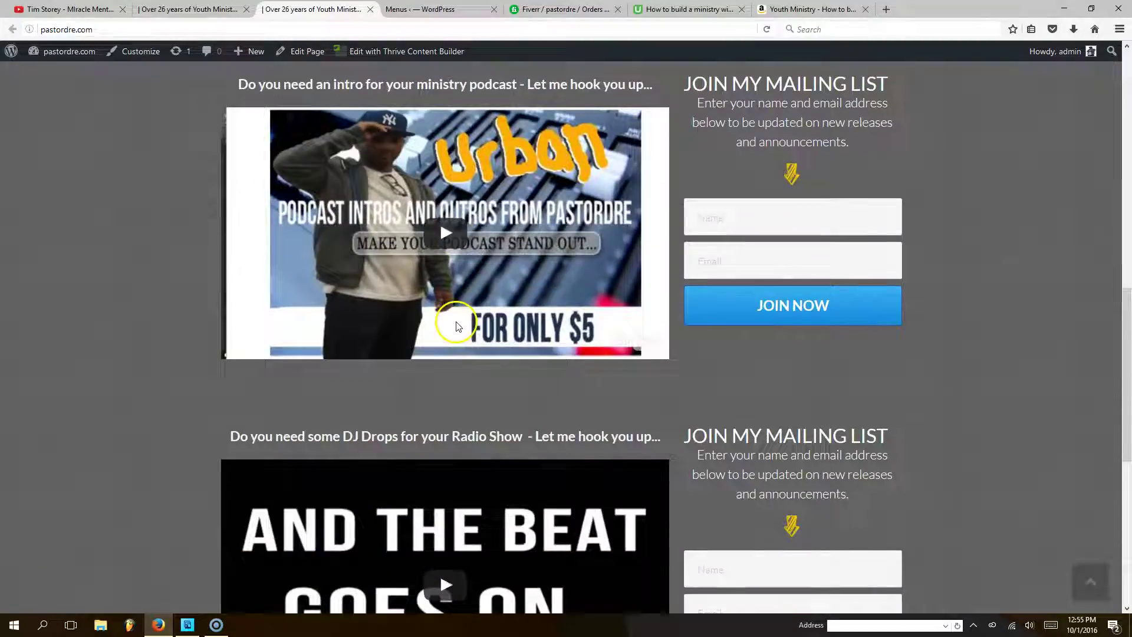
scroll(458, 328, "down", 5)
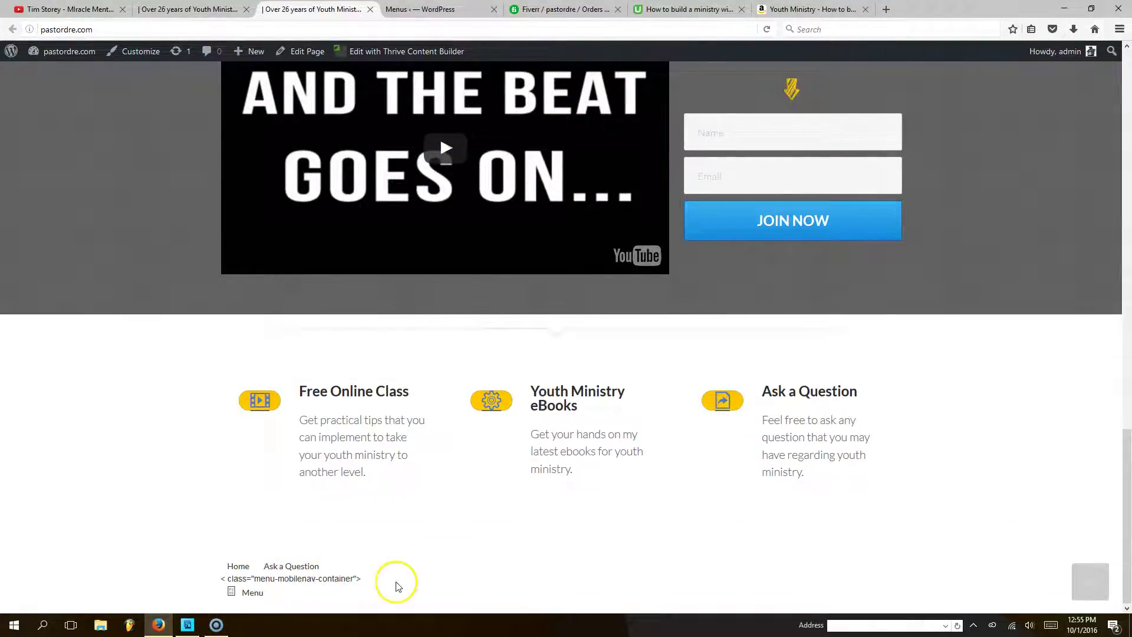
scroll(416, 443, "up", 5)
scroll(354, 308, "up", 5)
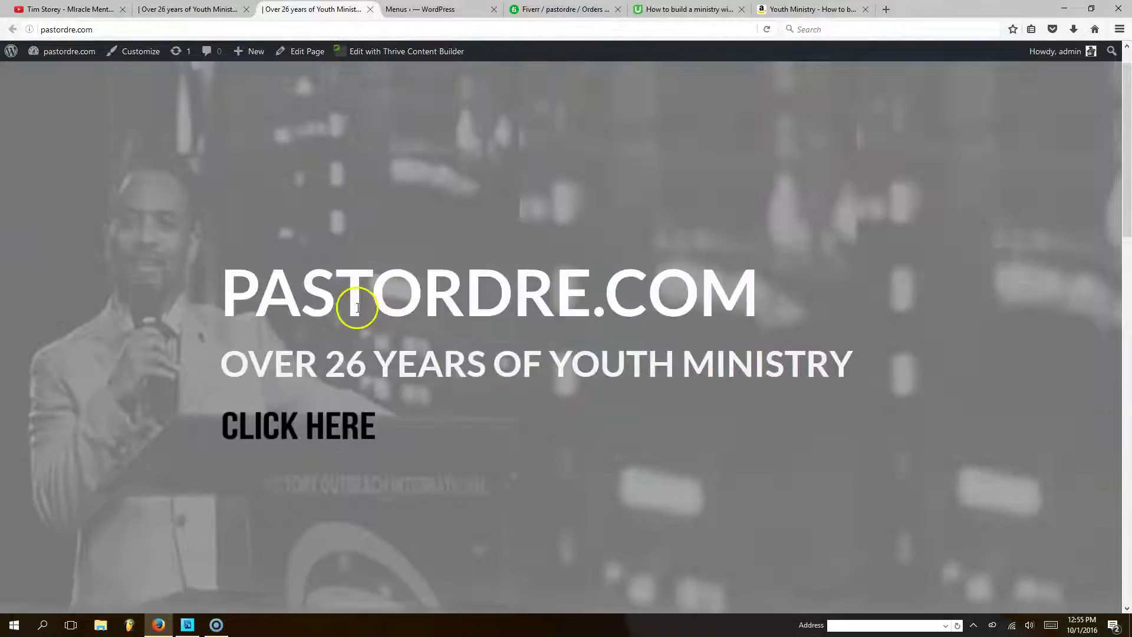
scroll(346, 309, "down", 1)
scroll(415, 301, "down", 3)
scroll(486, 289, "down", 2)
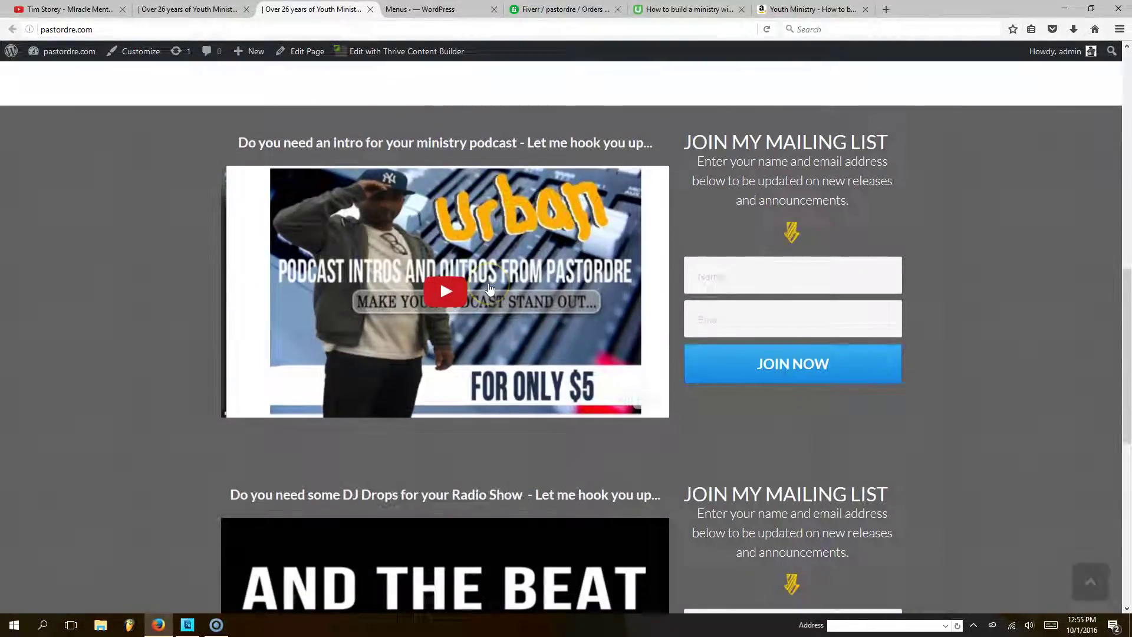
scroll(469, 285, "up", 4)
scroll(417, 277, "up", 5)
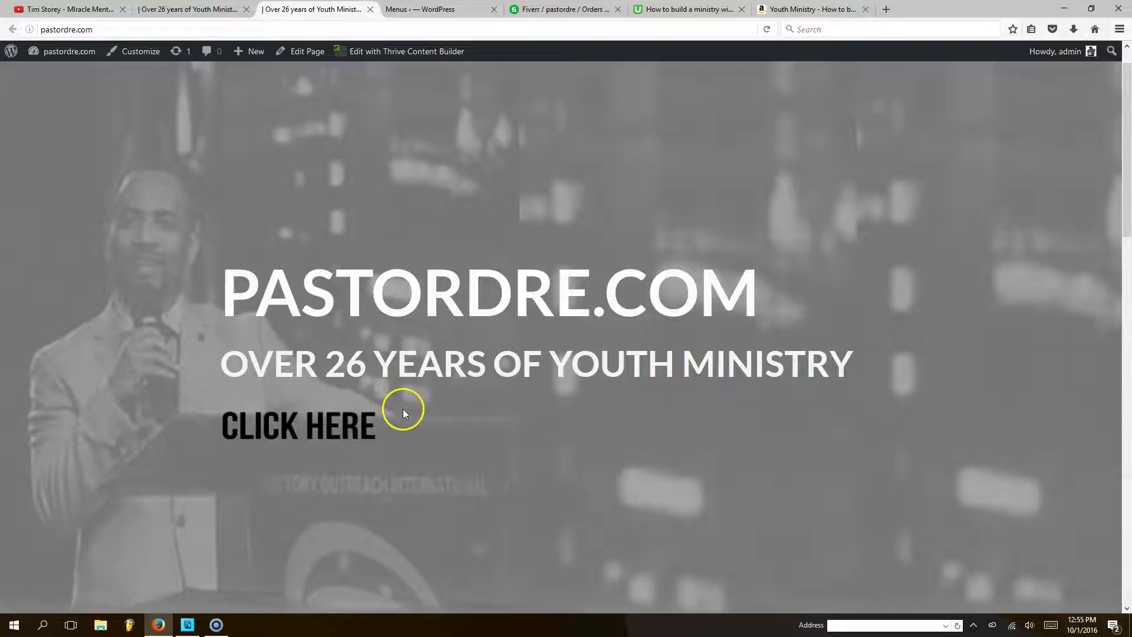
scroll(407, 402, "down", 5)
scroll(531, 424, "down", 4)
scroll(532, 434, "down", 3)
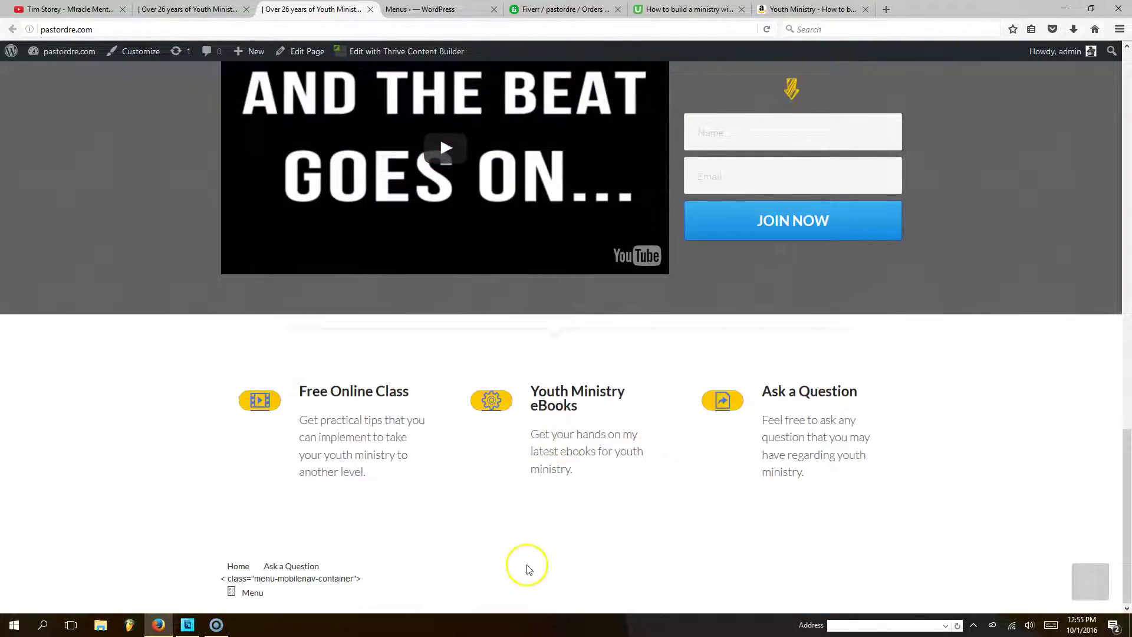
key("ctrl+shift+Tab")
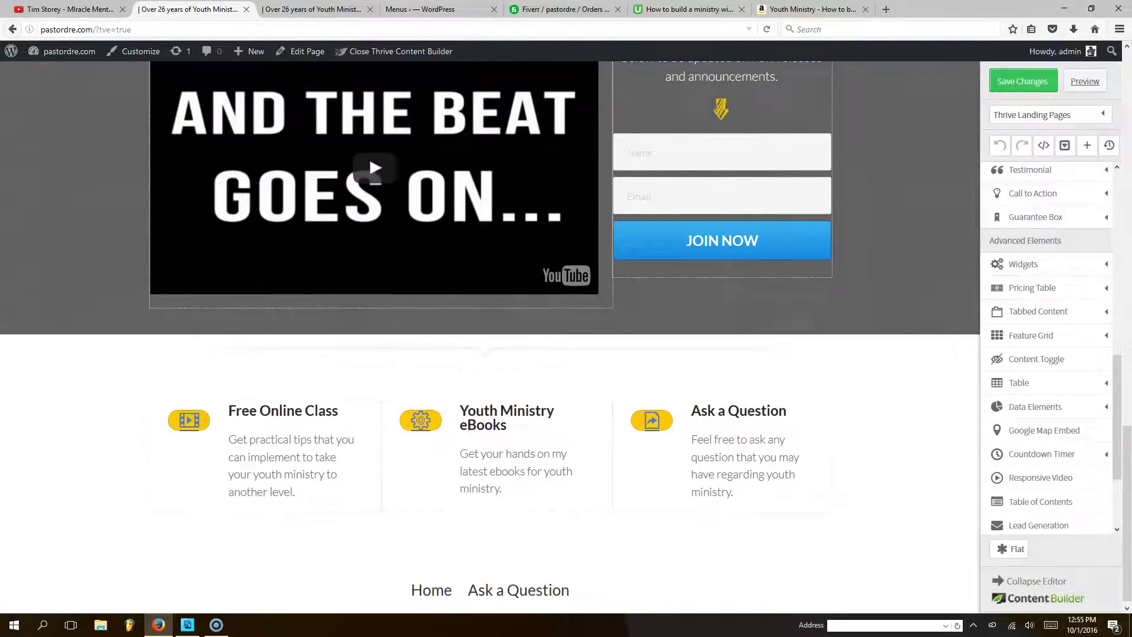
scroll(520, 266, "up", 3)
key("ctrl+Tab")
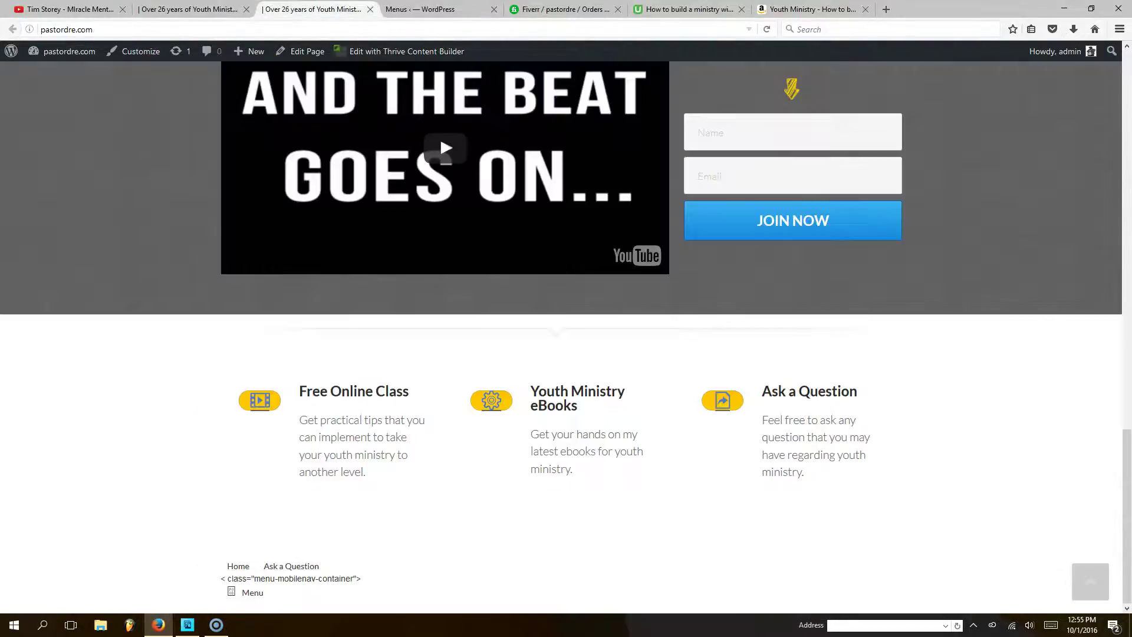
left_click(195, 11)
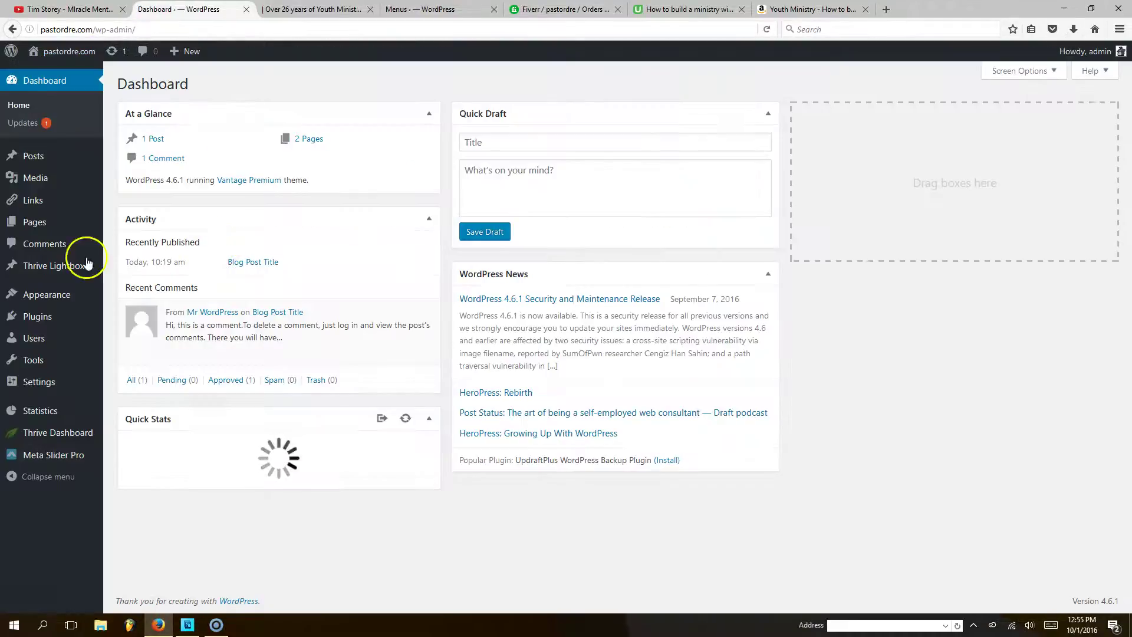
From the Pages list, edit the Home front page with Thrive Content Builder.
left_click(34, 222)
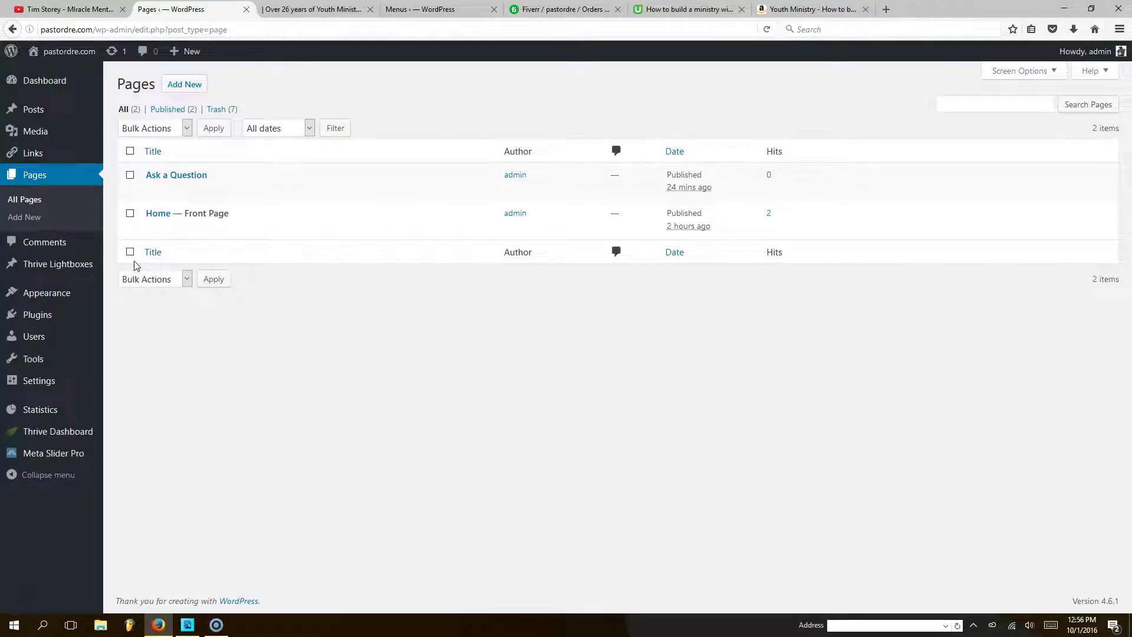
mouse_move(187, 214)
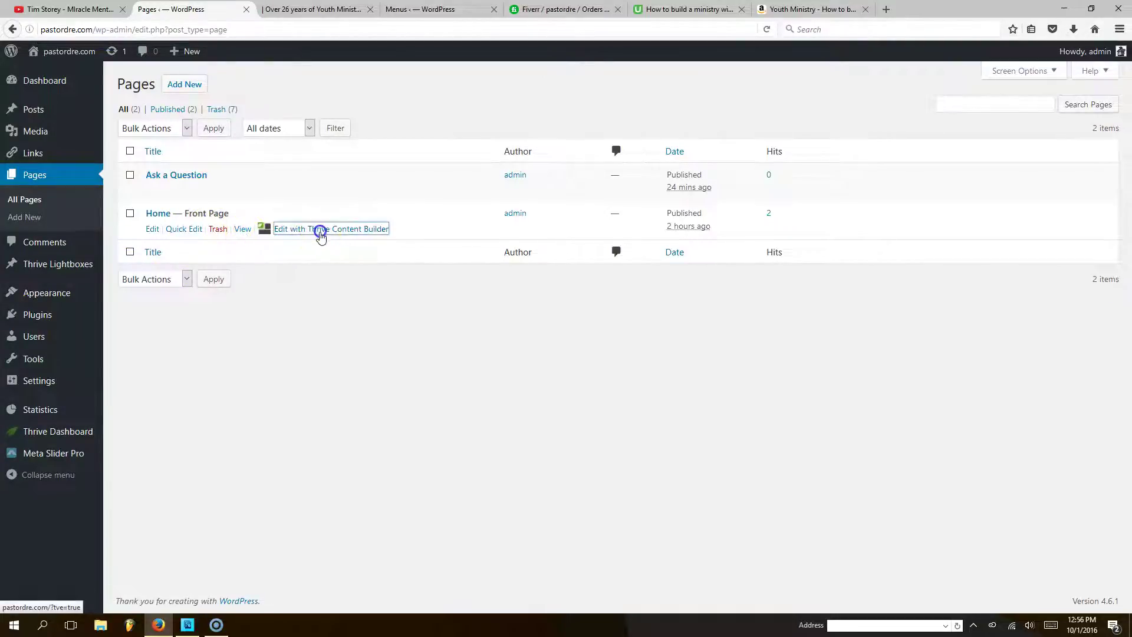
left_click(314, 229)
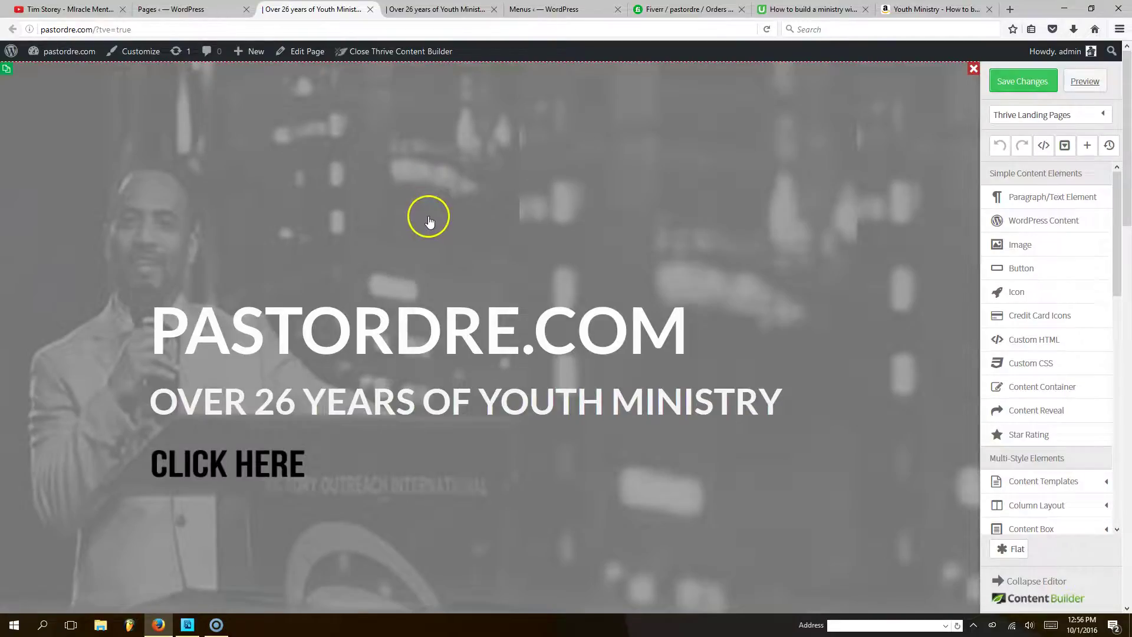
scroll(493, 248, "down", 5)
scroll(493, 247, "down", 5)
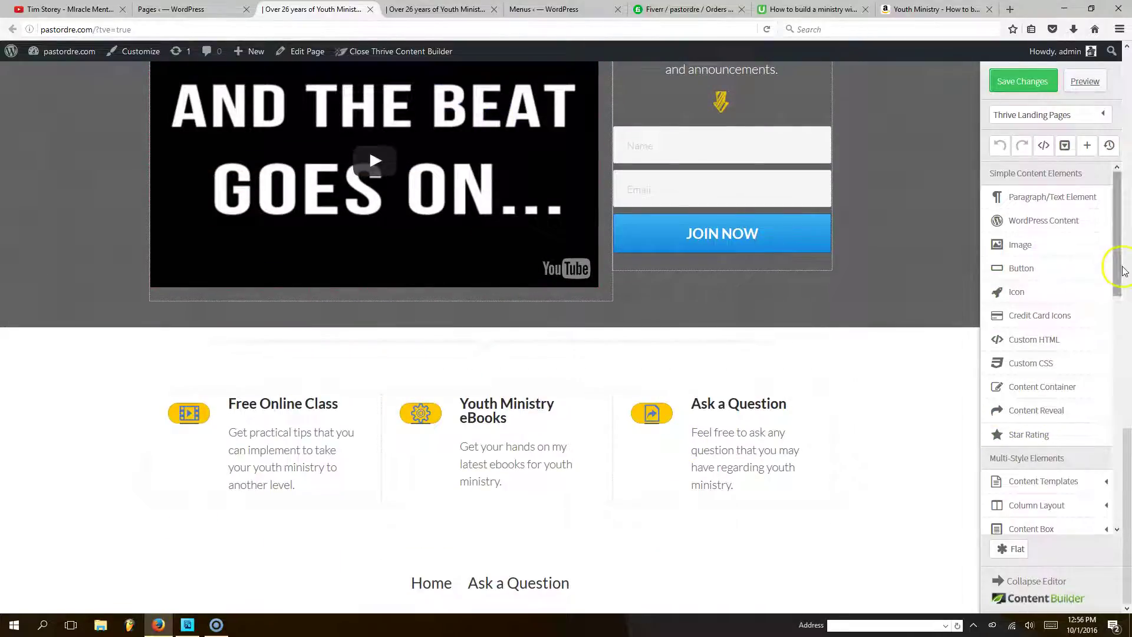
left_click_drag(1121, 263, 1107, 380)
Swap the footer's old Home / Ask a Question menu for a new Custom Menu widget, then select it.
left_click(1074, 409)
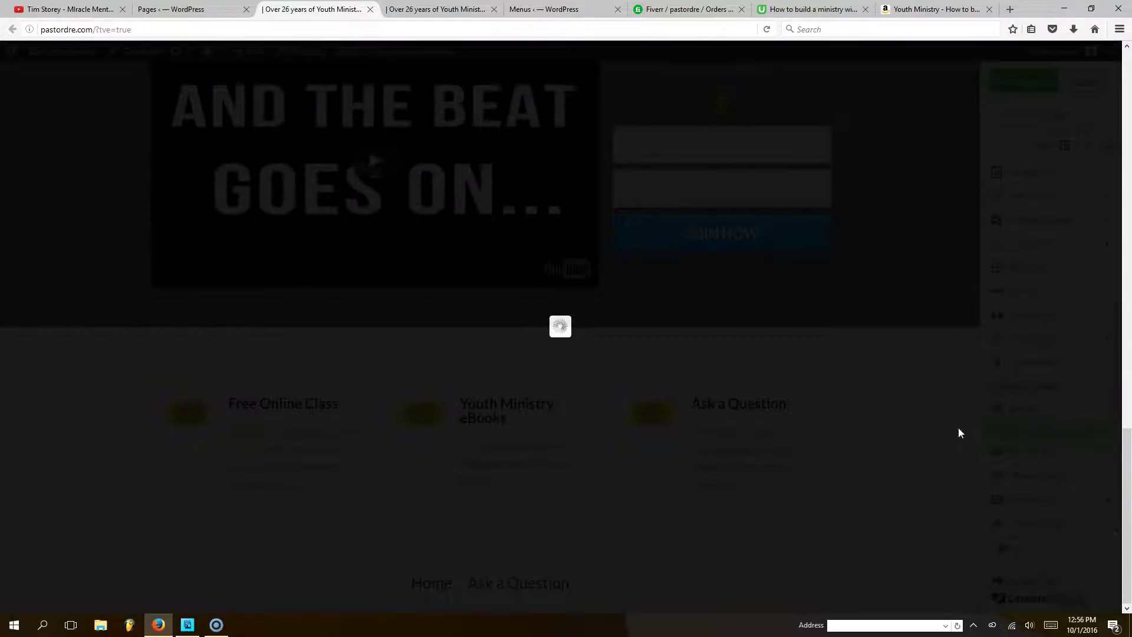
left_click_drag(1036, 432, 725, 399)
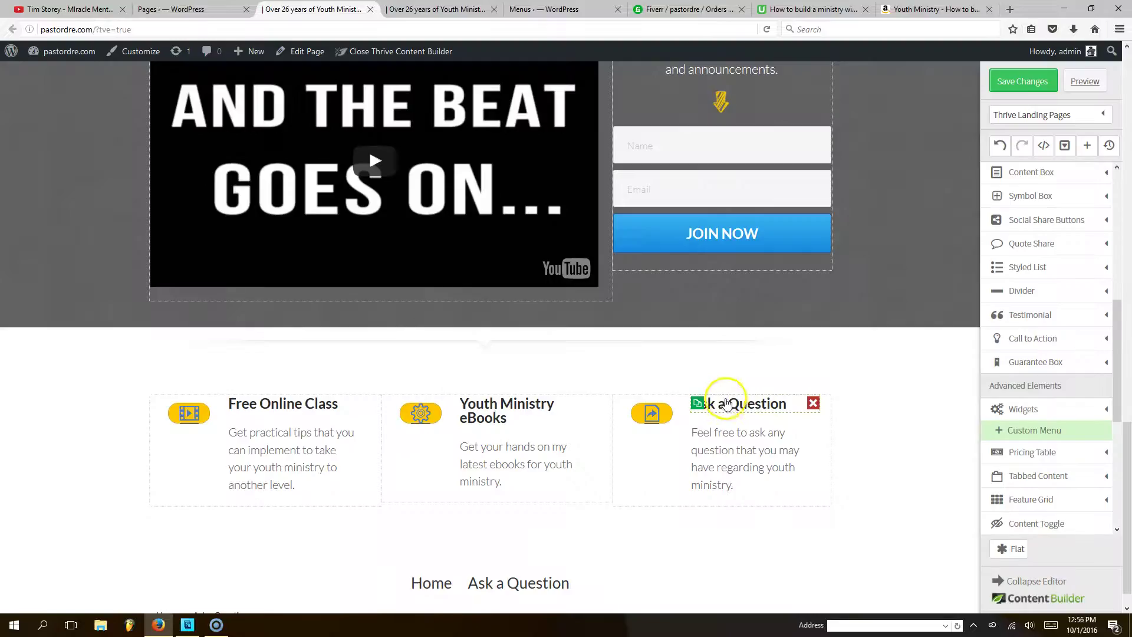
mouse_move(490, 586)
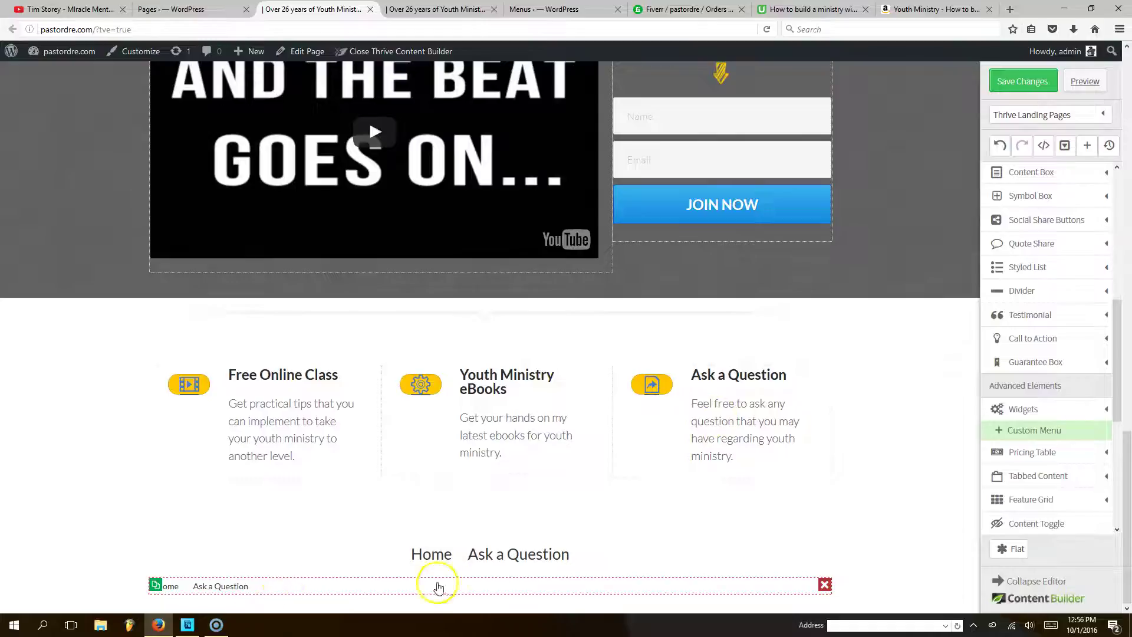
left_click(568, 548)
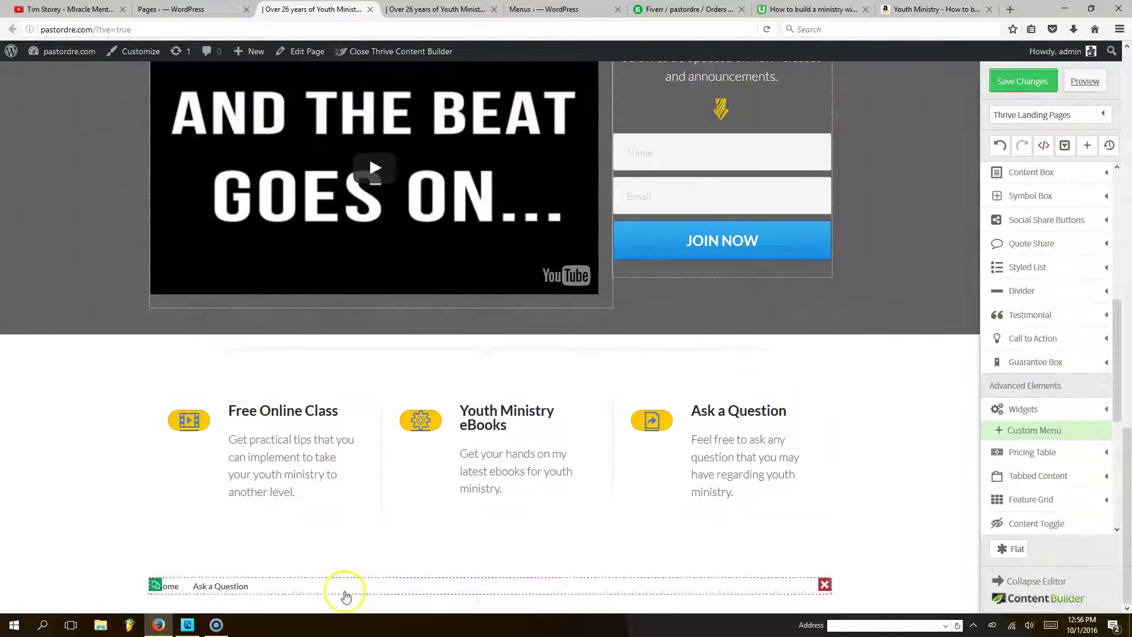
left_click(286, 586)
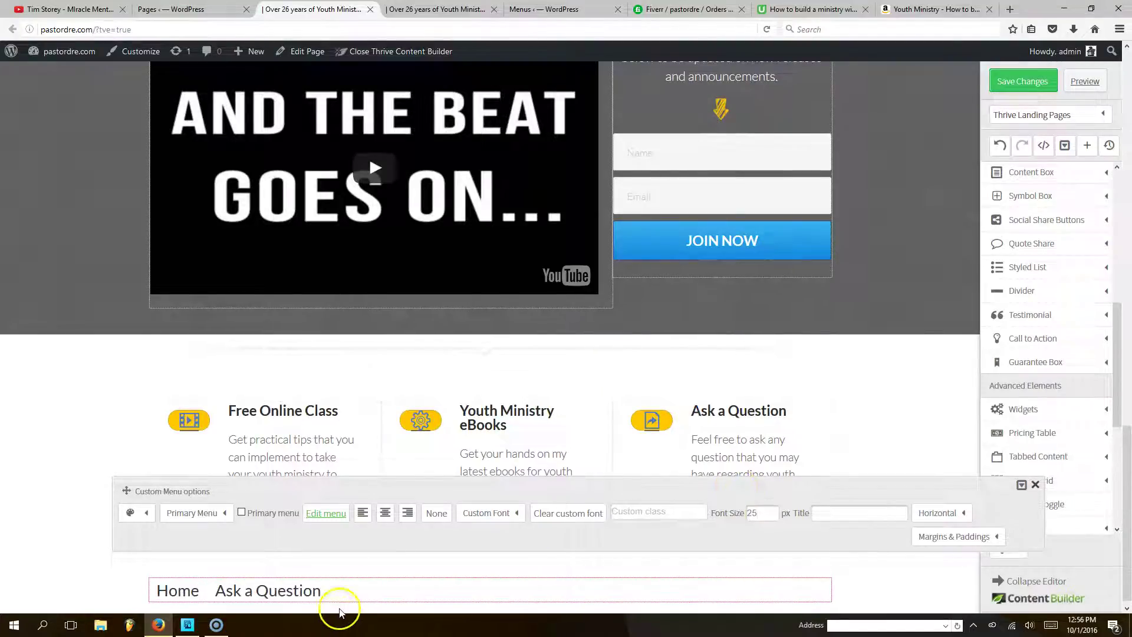
Go to the Primary Menu (Home, Ask a Question) editor through the Custom Menu's Edit menu link.
left_click(242, 514)
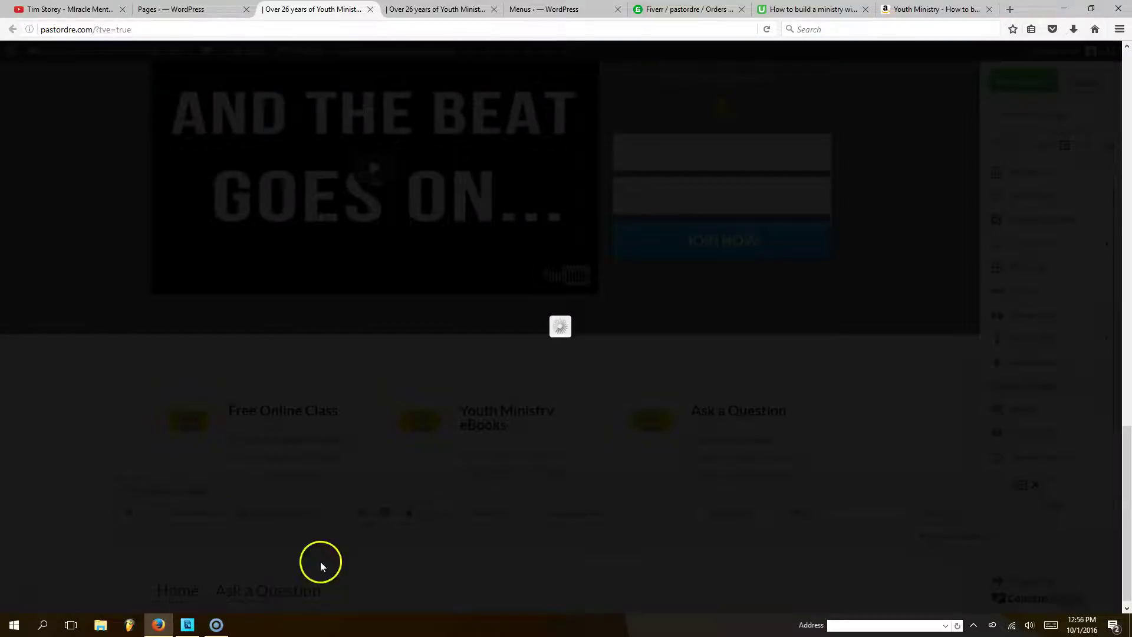
scroll(434, 576, "down", 1)
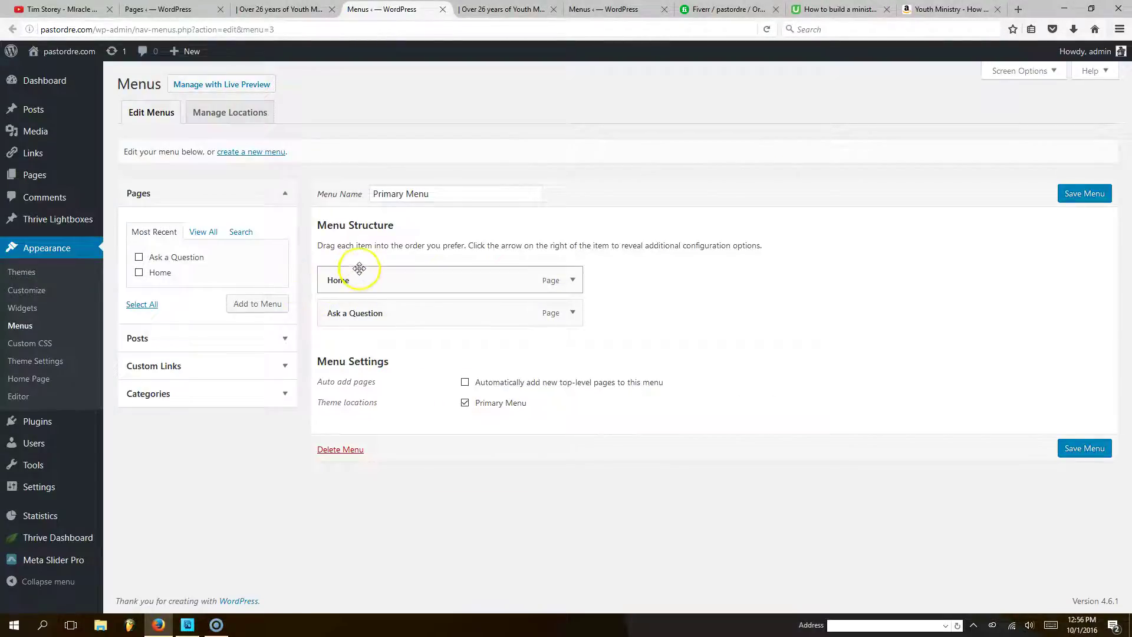
Expand Custom Links, check the Udemy and Amazon tabs, and select the URL field text.
left_click(172, 366)
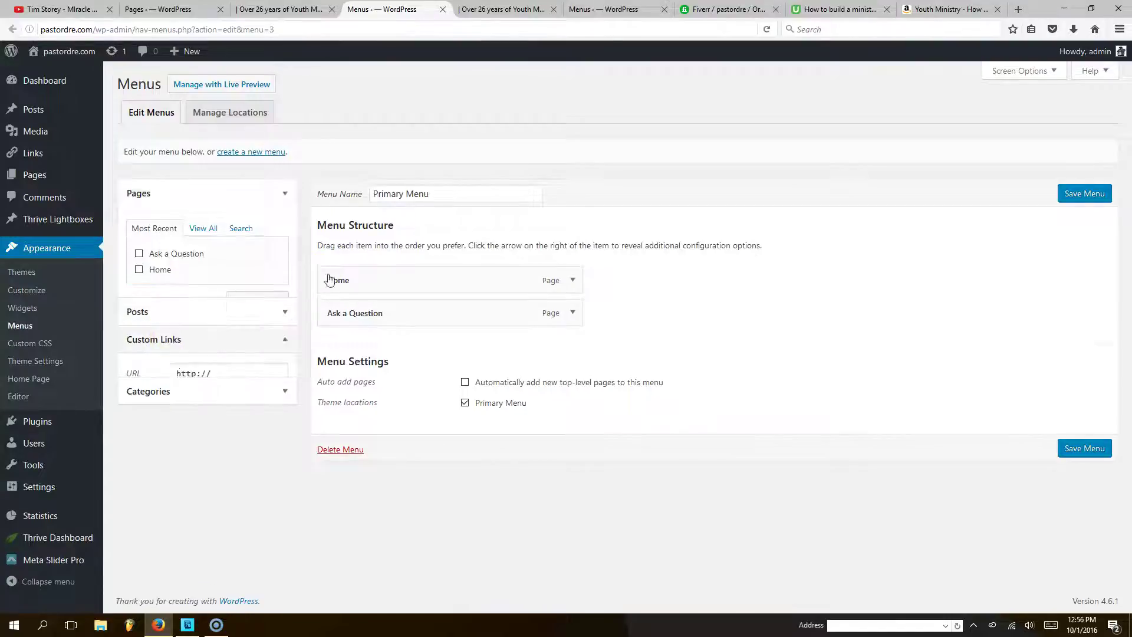
left_click(803, 7)
left_click(950, 9)
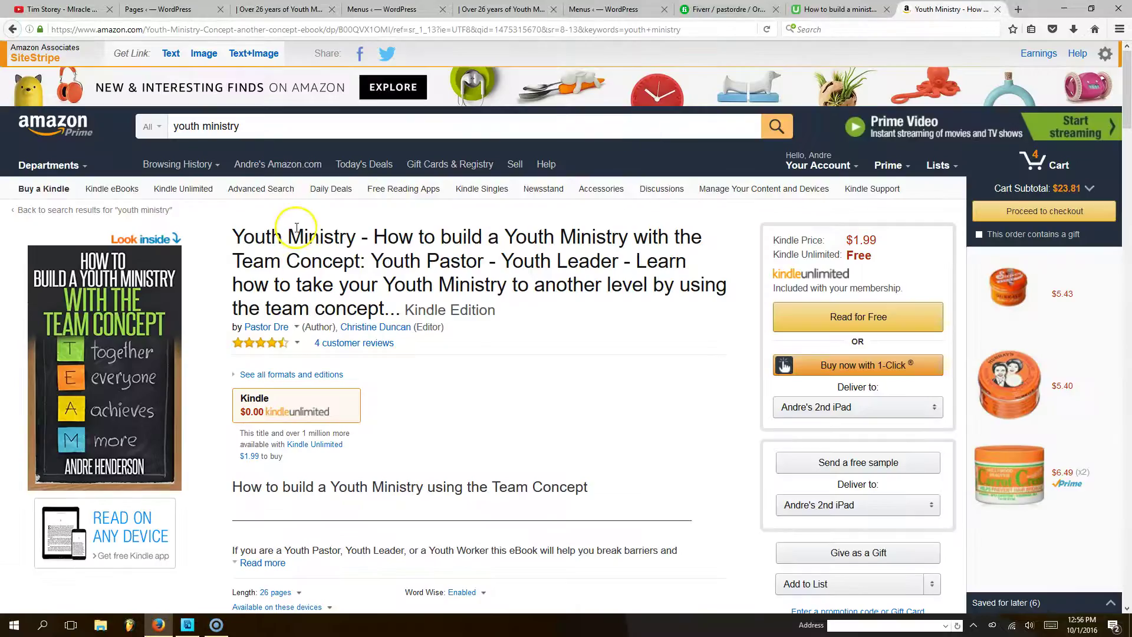
left_click(626, 15)
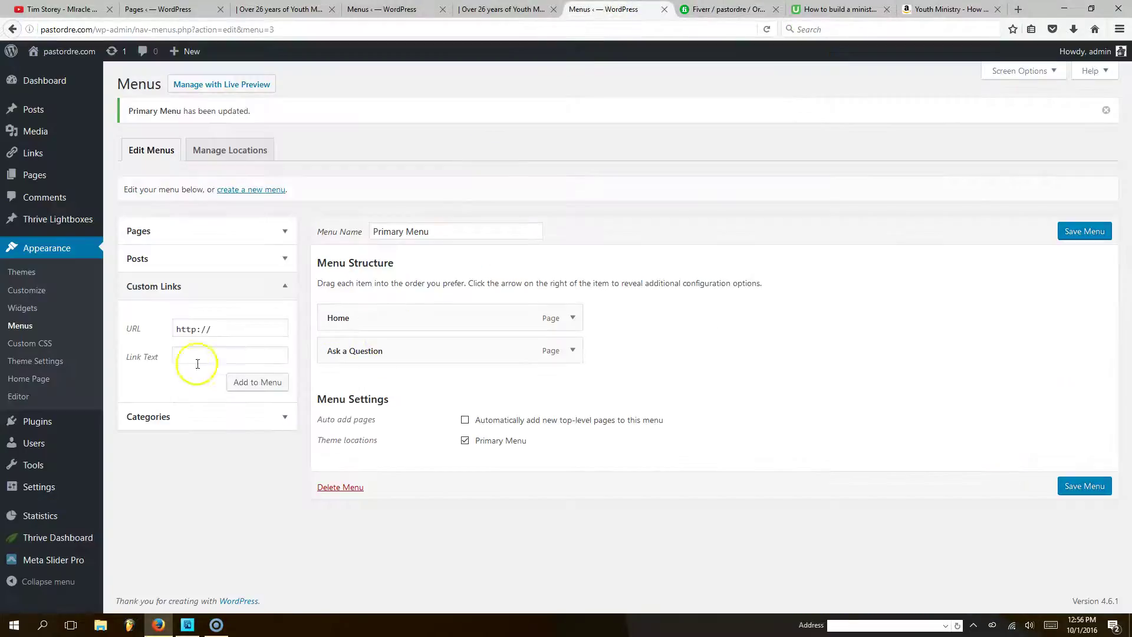
left_click_drag(235, 327, 157, 327)
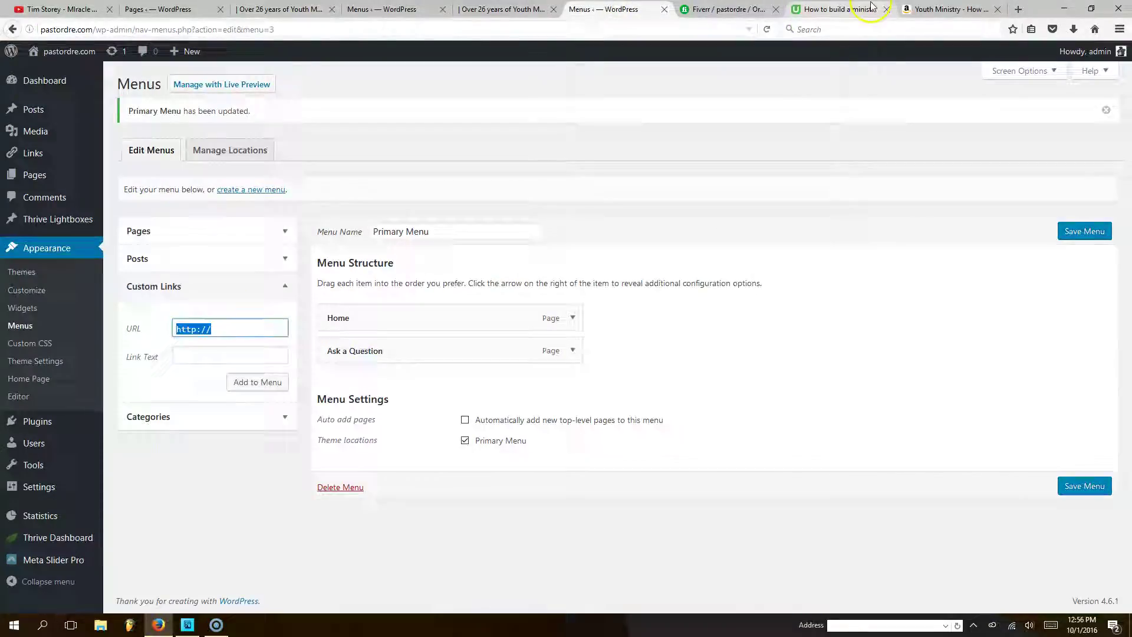
Copy the Udemy course page address and come back to the menu editor.
left_click(803, 9)
left_click(162, 31)
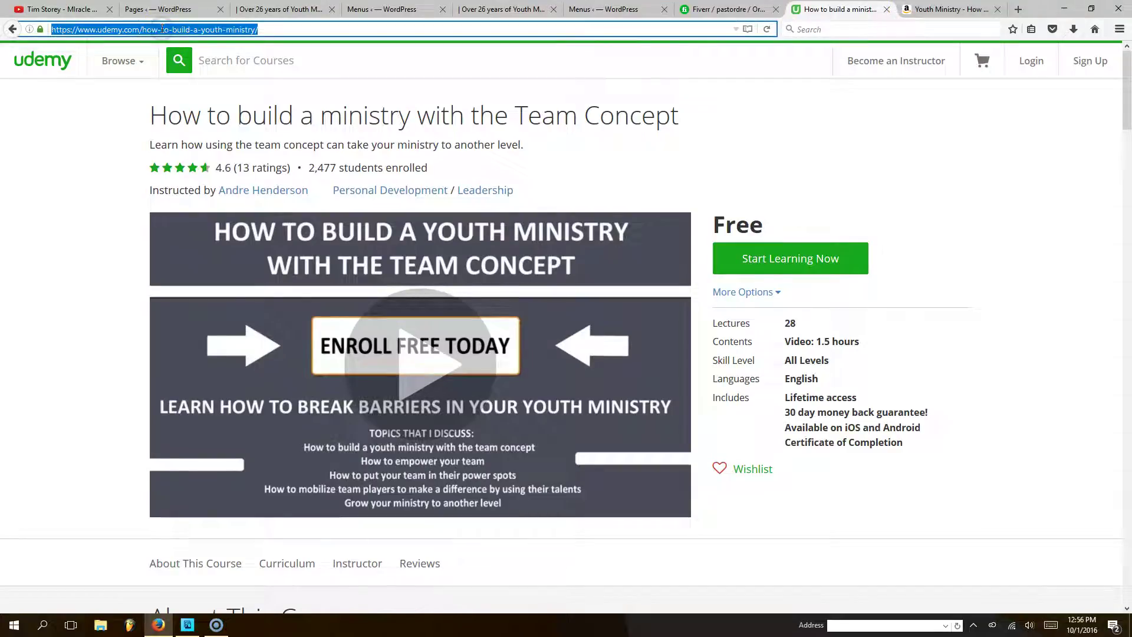
right_click(161, 30)
left_click(198, 67)
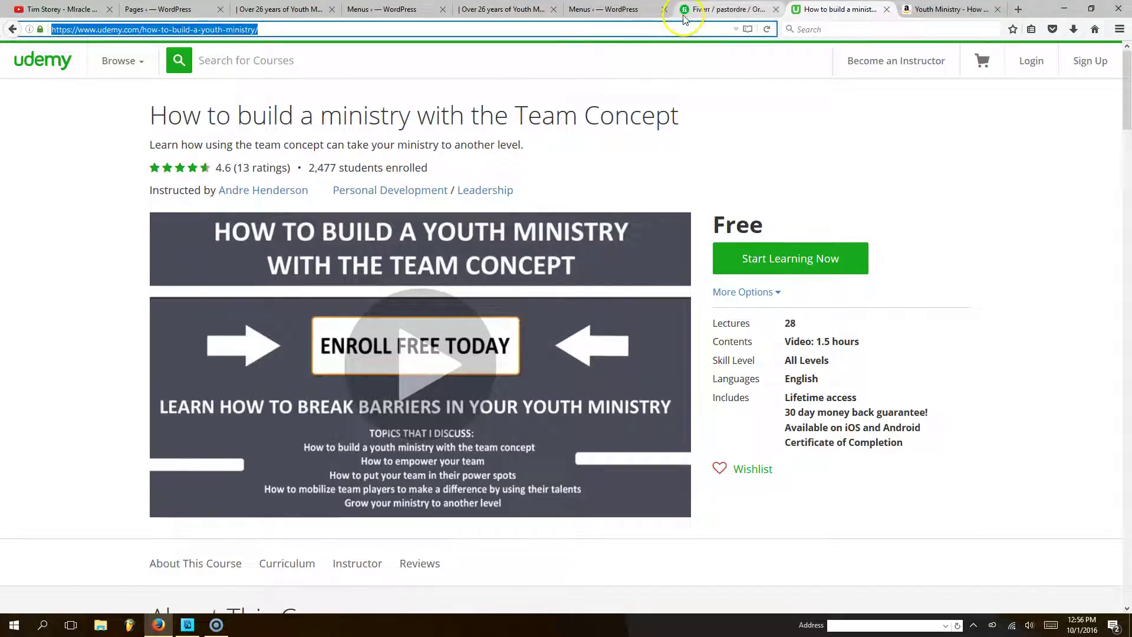
left_click(611, 9)
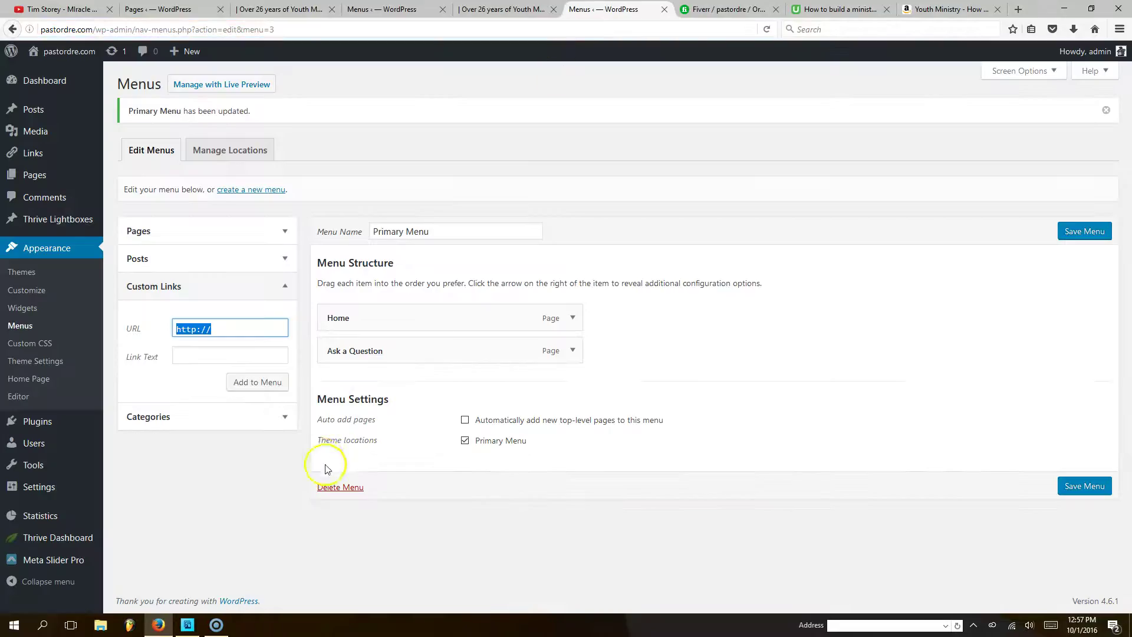
Add the Udemy course as a custom link, correct its label to 'Online Class', and save.
key("ctrl+v")
left_click(250, 353)
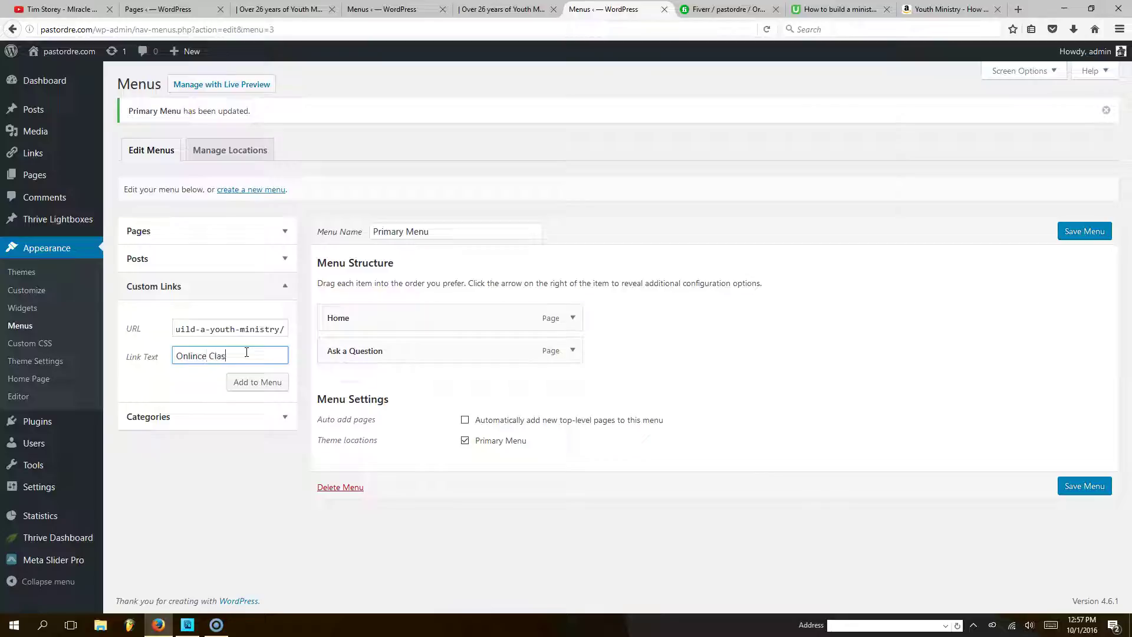
left_click(257, 382)
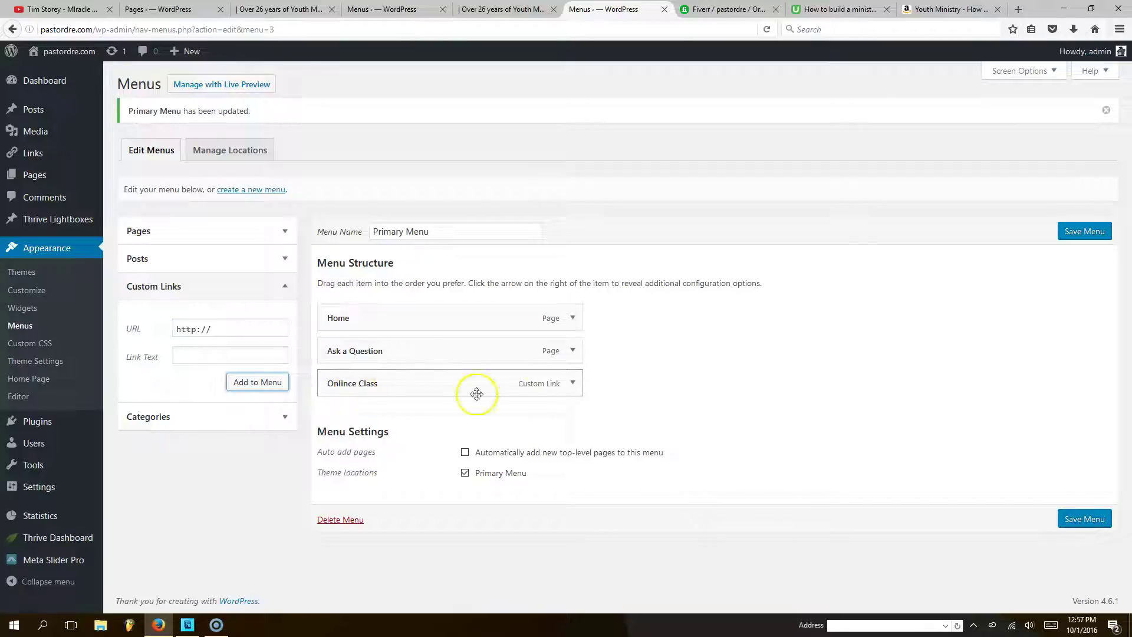
left_click(573, 385)
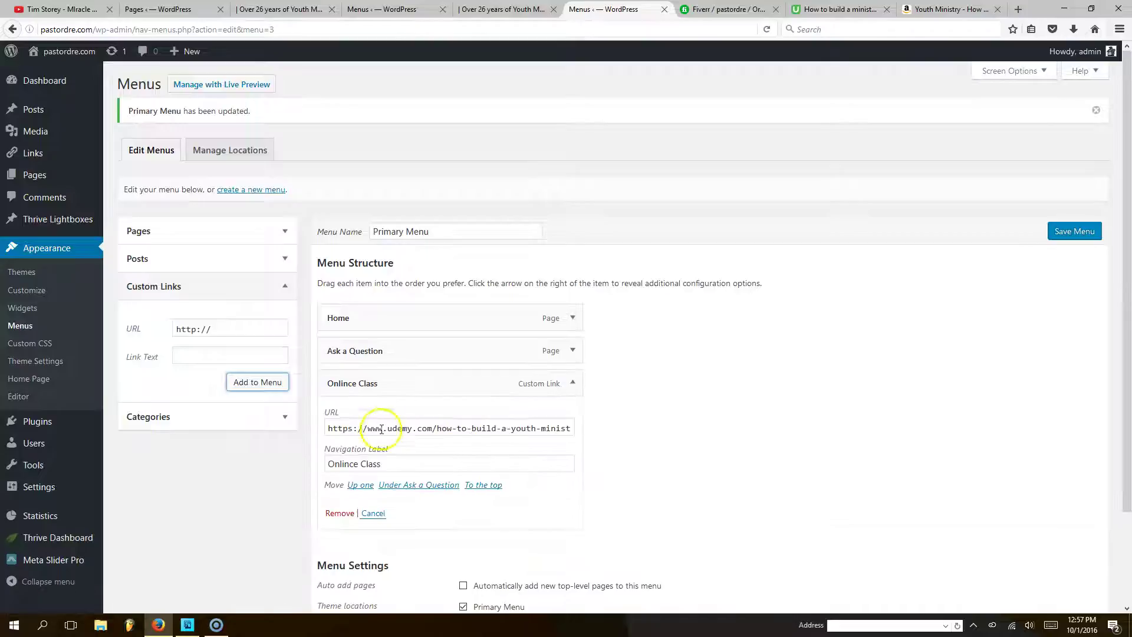
left_click_drag(354, 464, 360, 465)
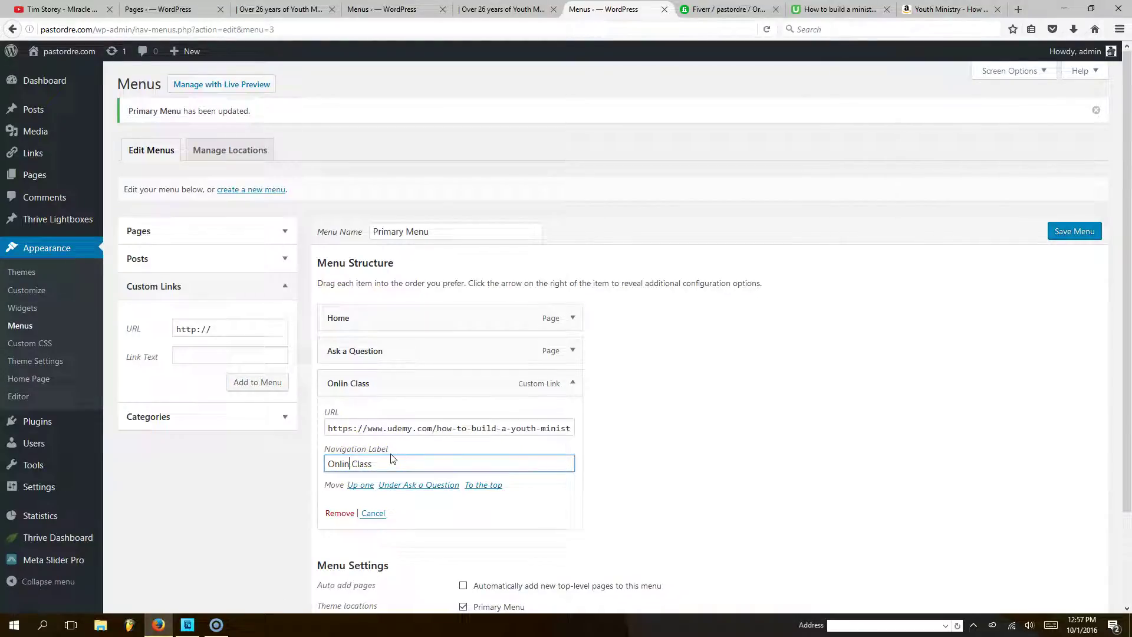
type("e")
left_click(1078, 232)
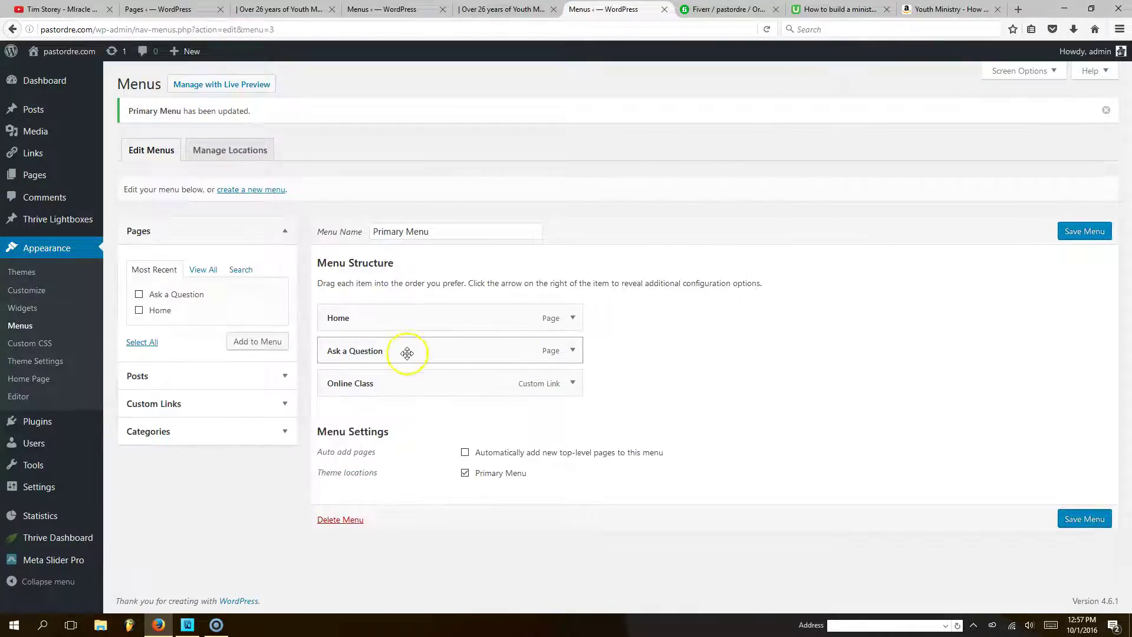
Trim the Amazon eBook page address to end at its product code and reload it.
left_click(286, 400)
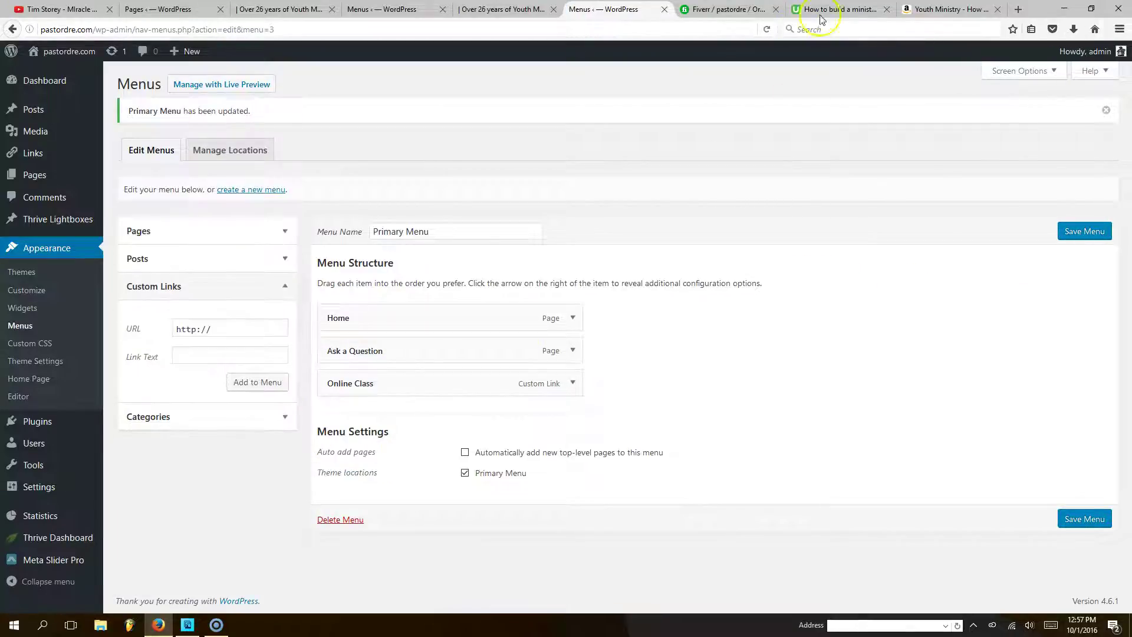
left_click(942, 9)
left_click(144, 30)
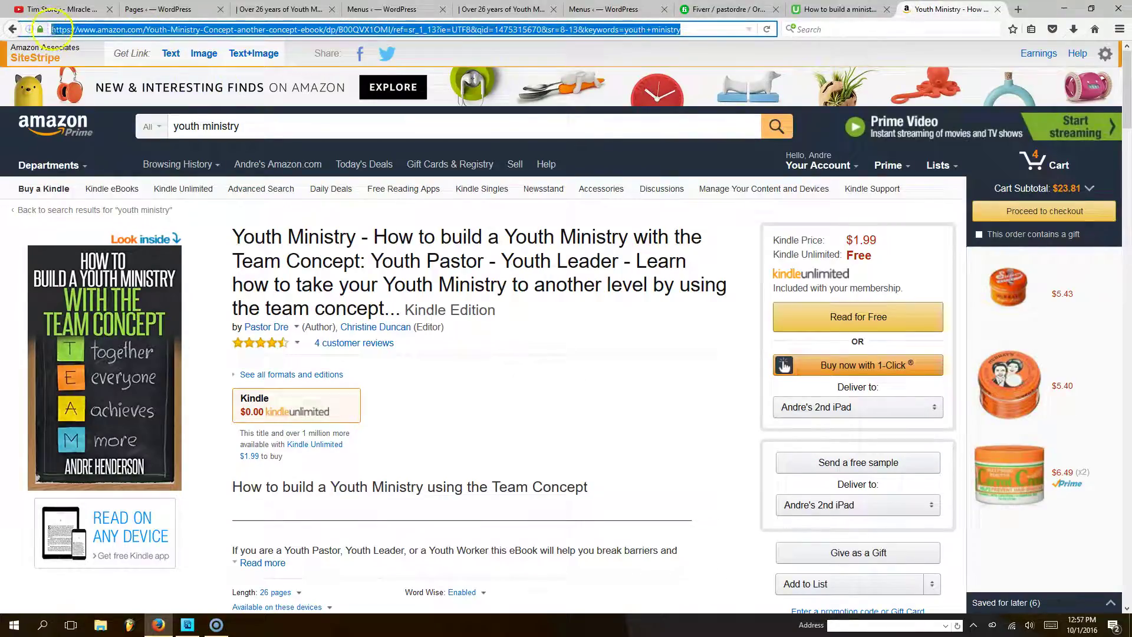
left_click_drag(52, 30, 410, 49)
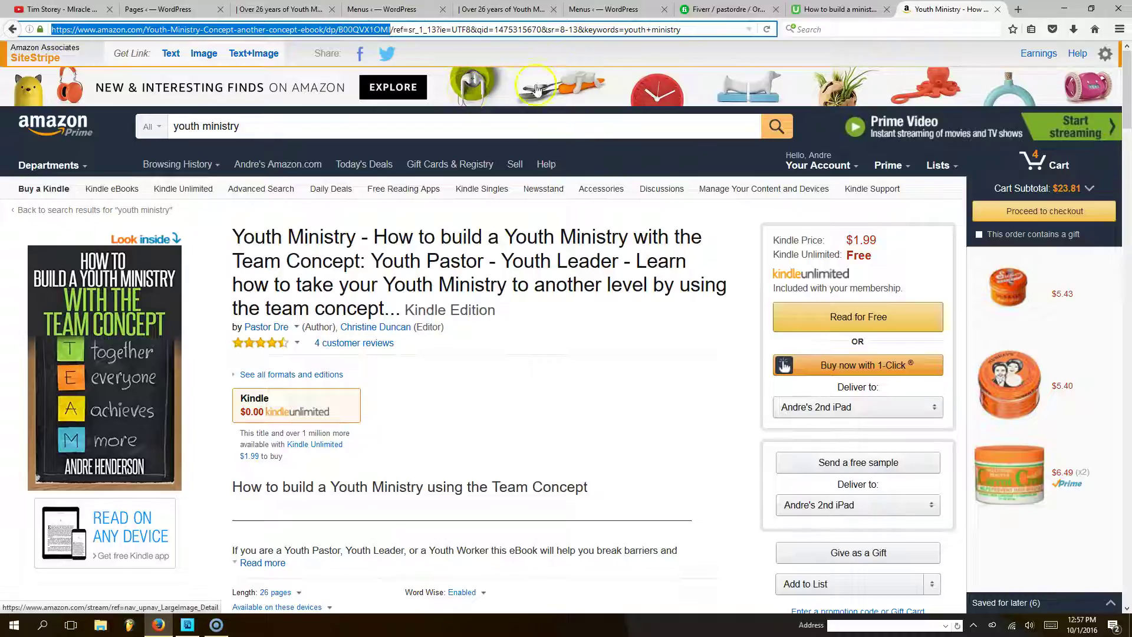
left_click_drag(681, 29, 40, 29)
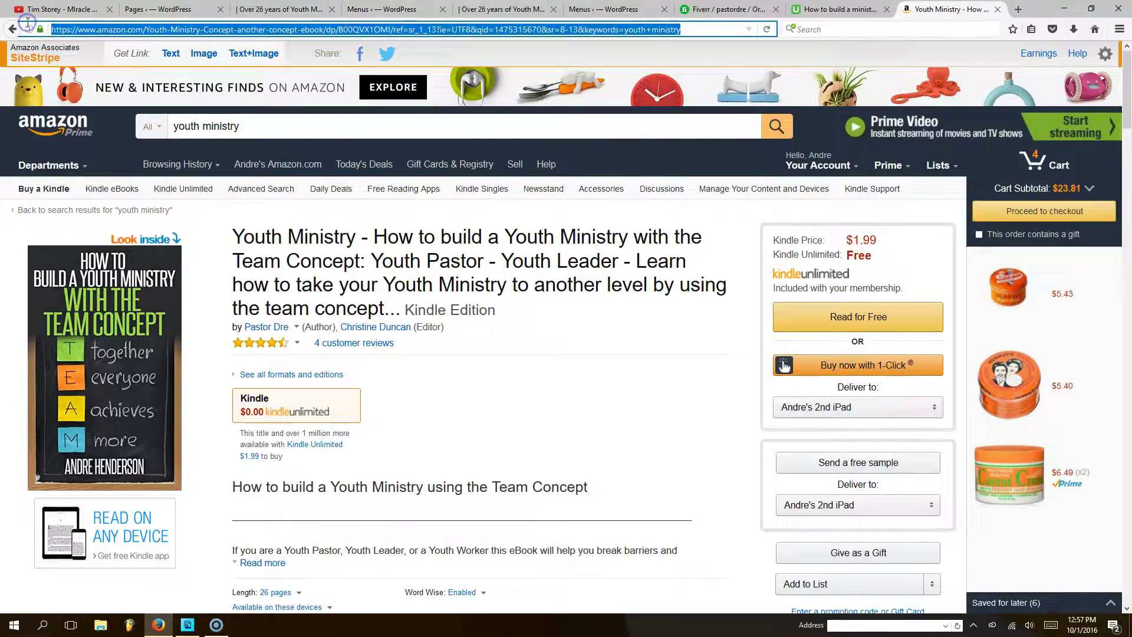
key("ctrl+v")
key("Return")
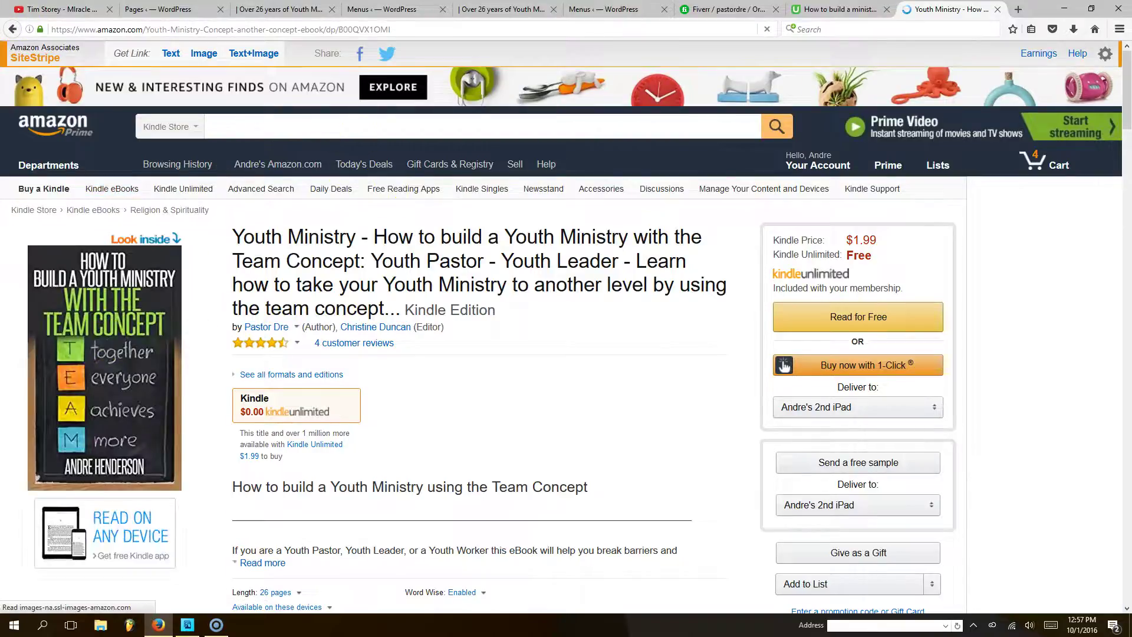
Add an 'eBook' custom link with the shortened Amazon address to the Primary Menu.
left_click(385, 9)
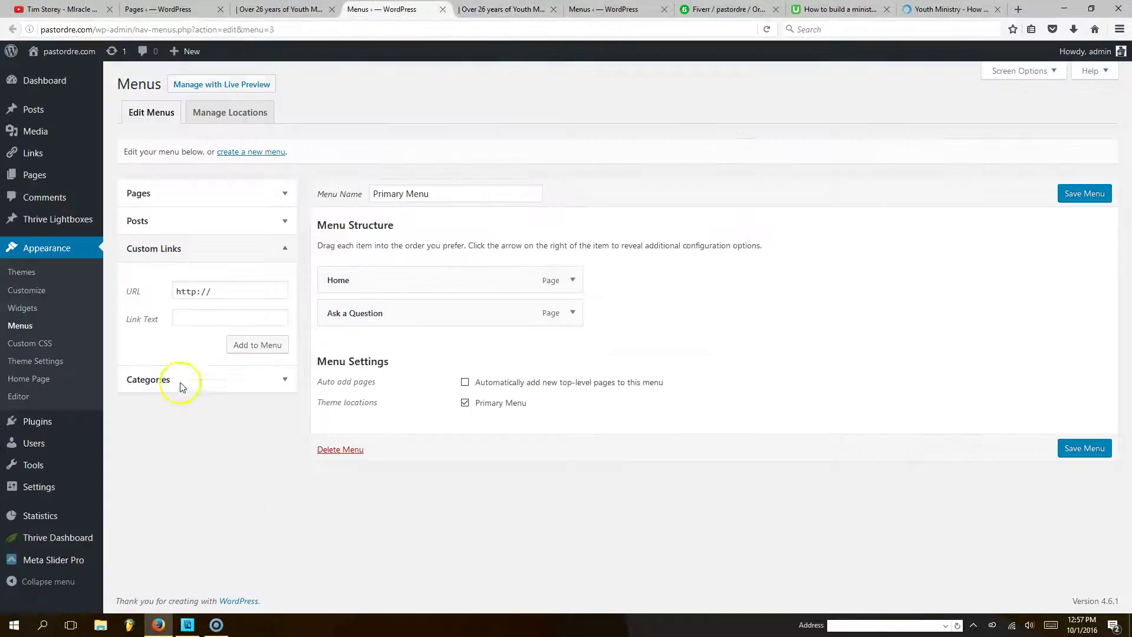
left_click_drag(220, 289, 170, 287)
key("ctrl+v")
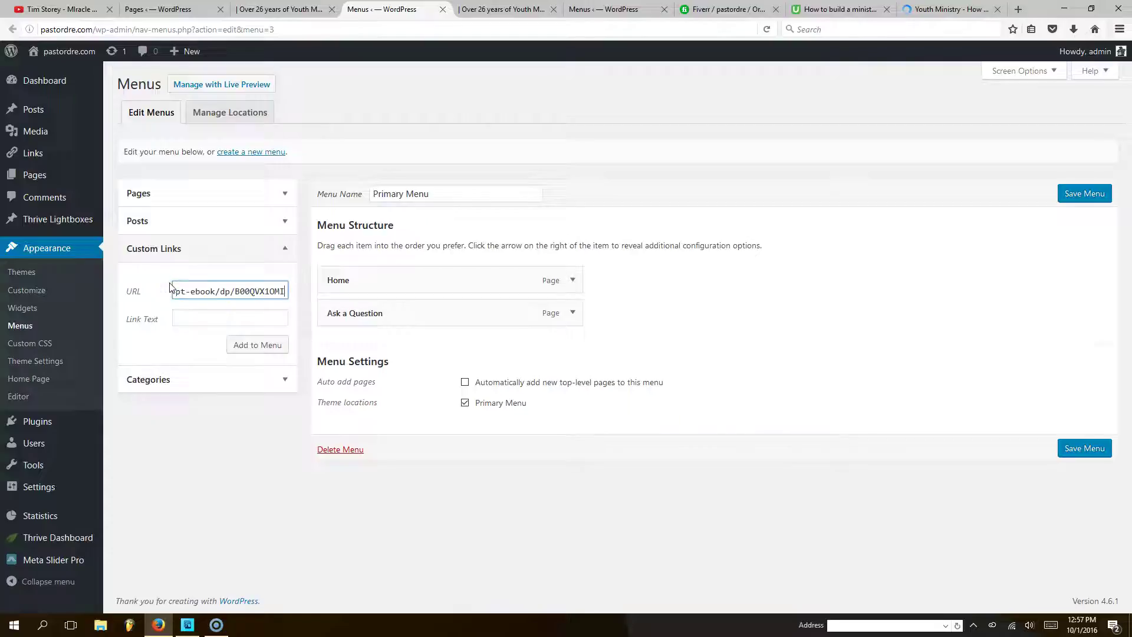
left_click(195, 309)
type("eBook")
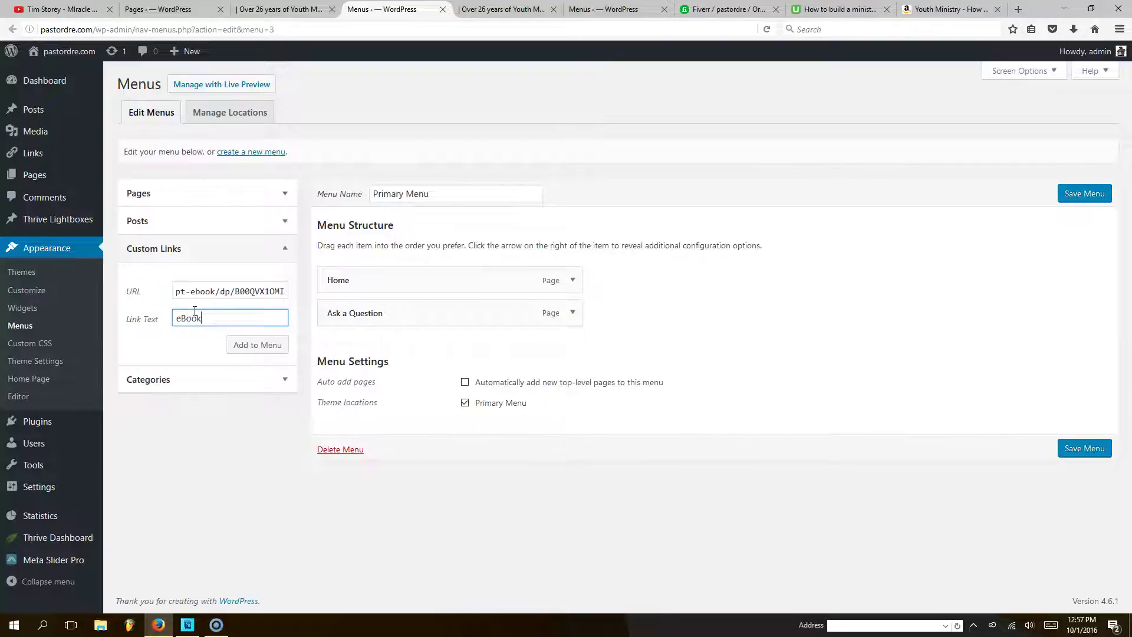
left_click(276, 348)
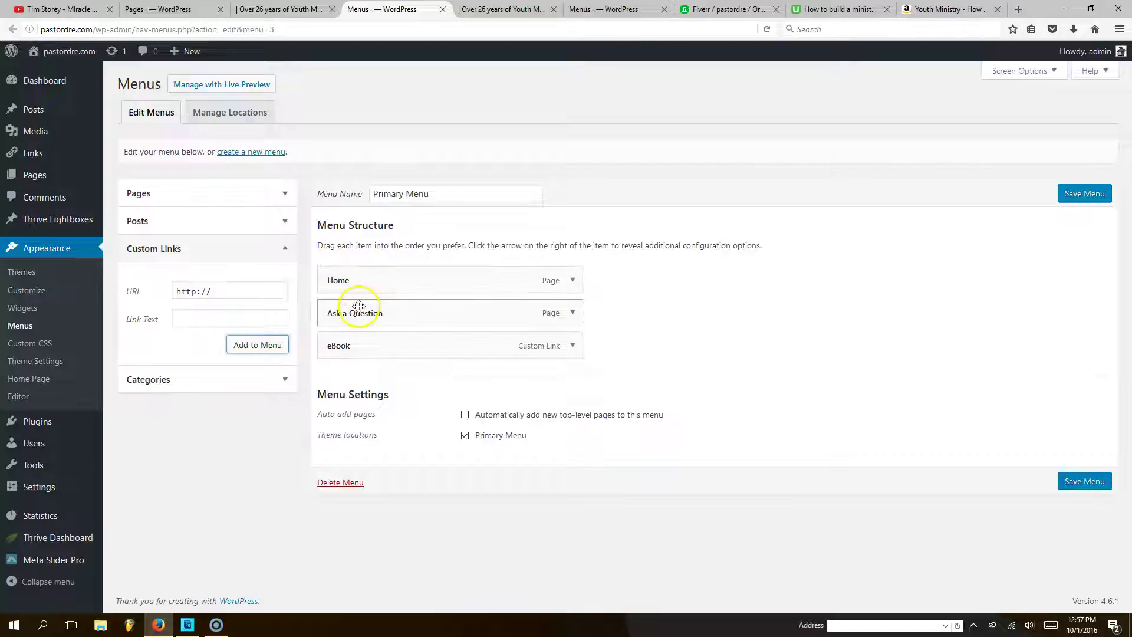
left_click(284, 250)
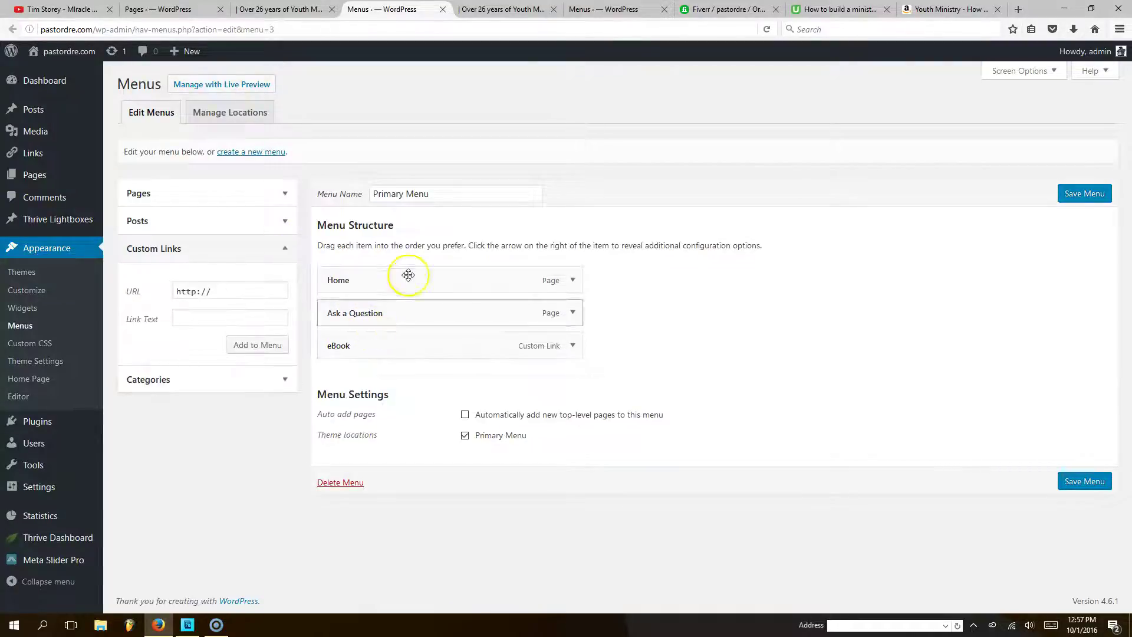
Copy the Udemy course address again and go back to the Menus tab.
key("ctrl+Tab")
key("ctrl+Tab")
key("ctrl+Tab")
key("ctrl+Tab")
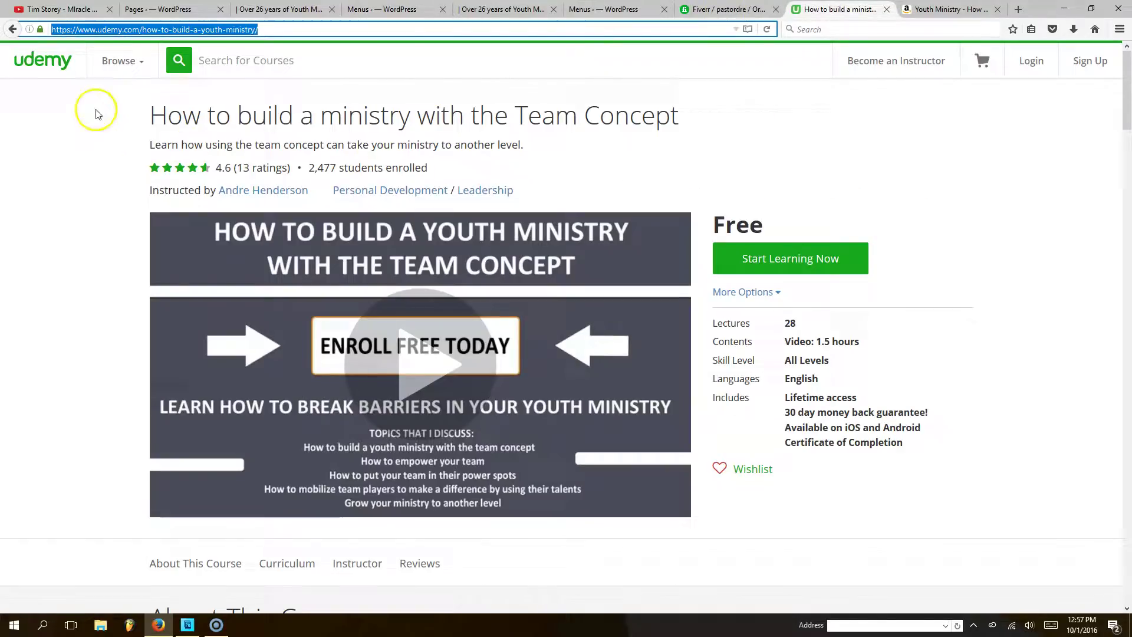
right_click(171, 32)
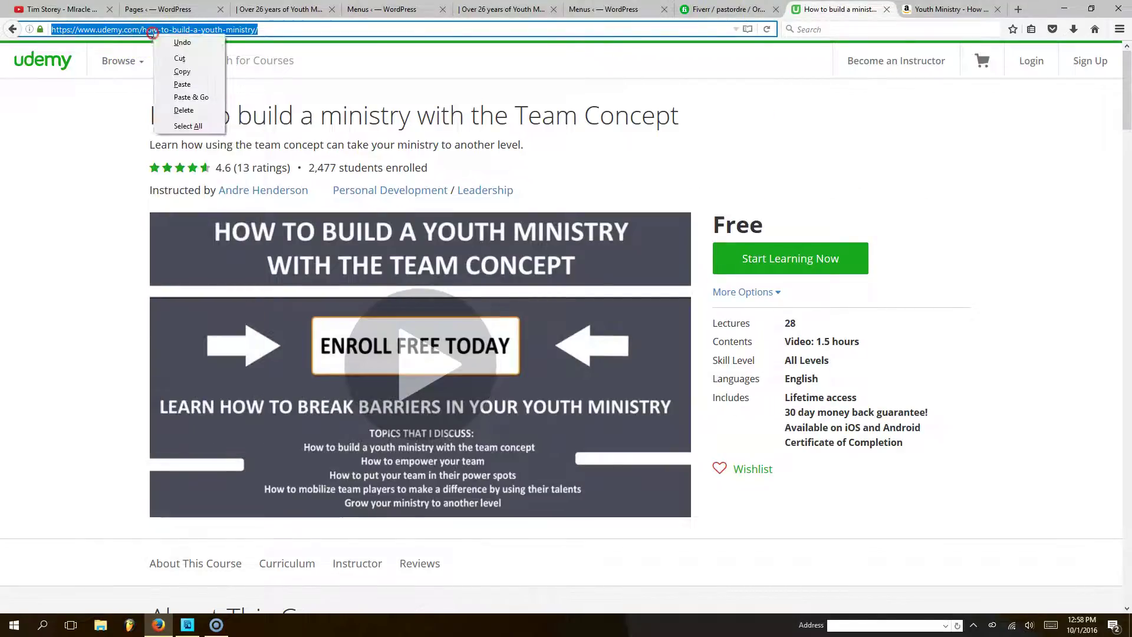
left_click(180, 70)
left_click(380, 9)
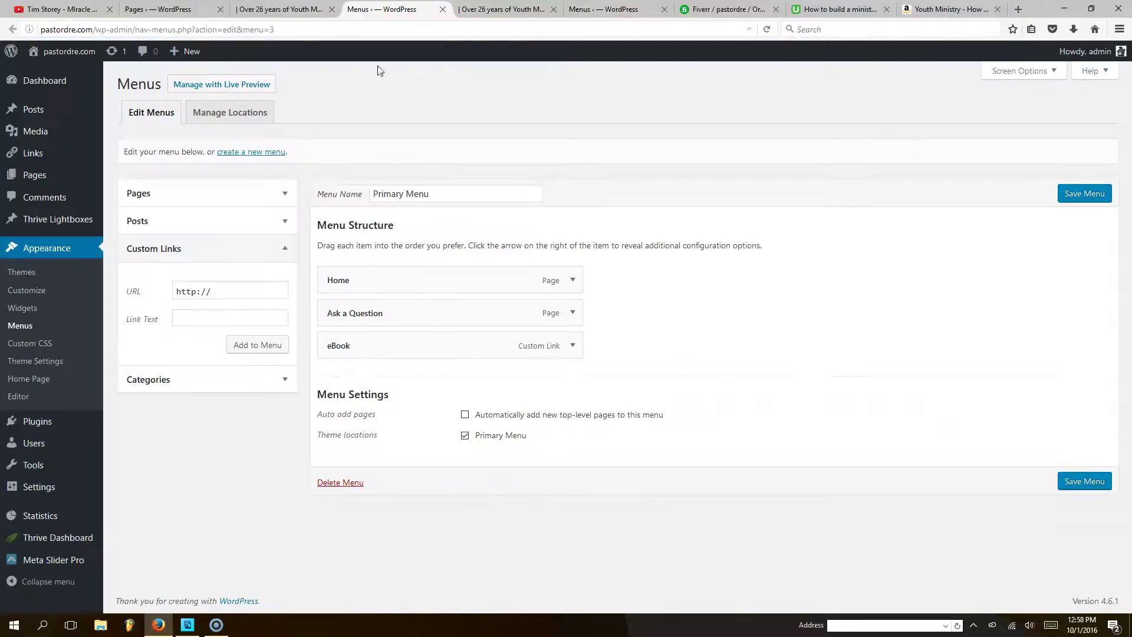
Add an 'Online Class' custom link with the Udemy URL to the Primary Menu.
left_click_drag(246, 293, 149, 285)
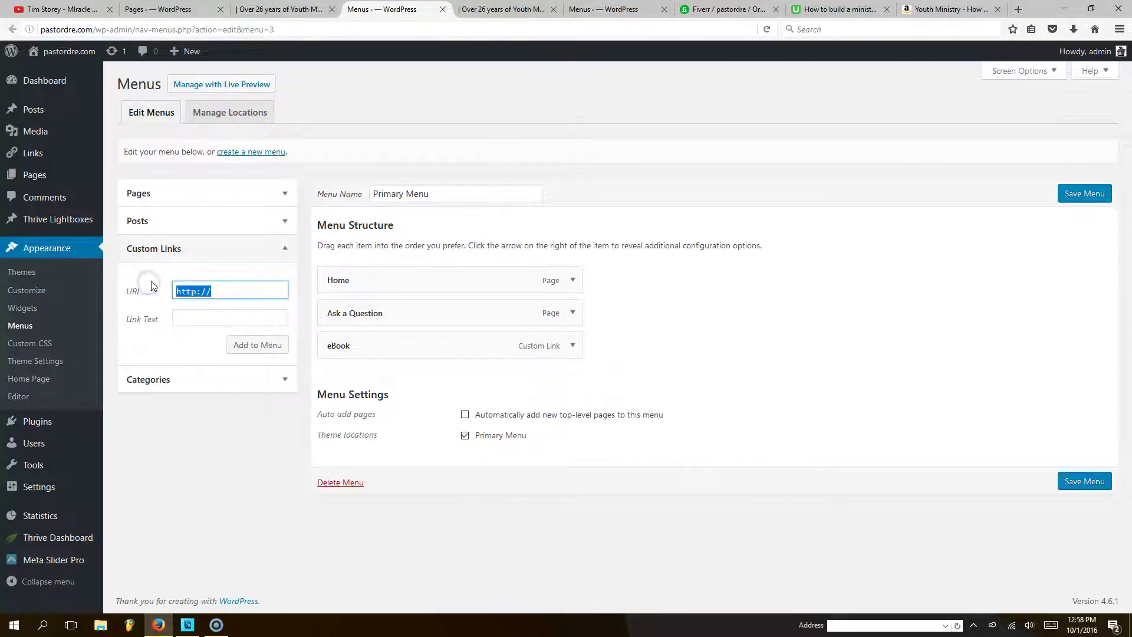
key("ctrl+v")
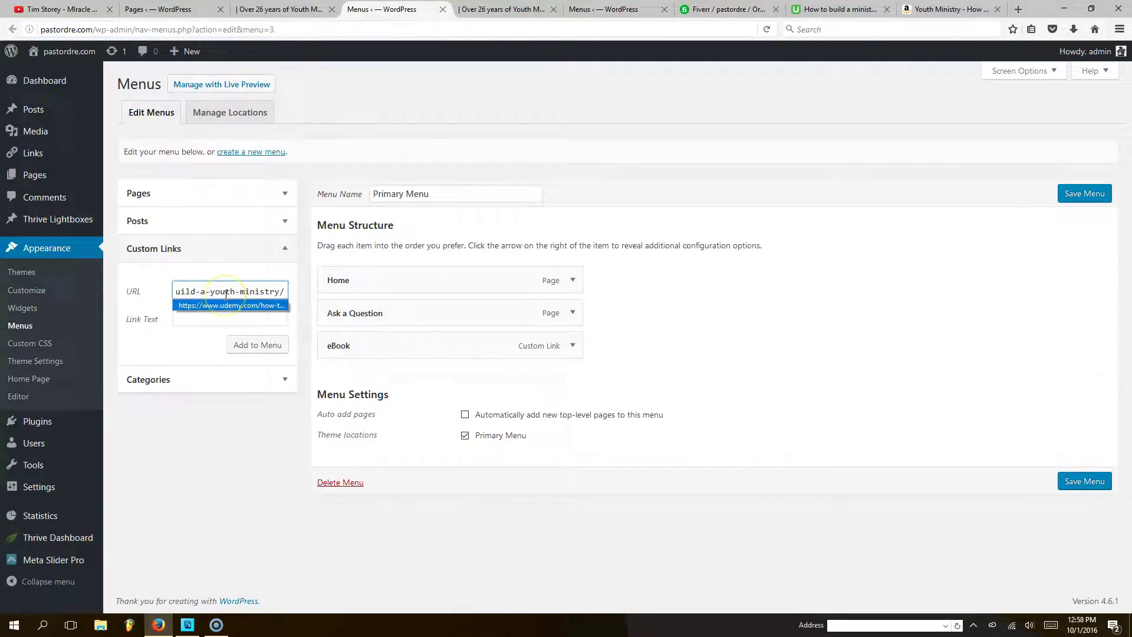
left_click(214, 319)
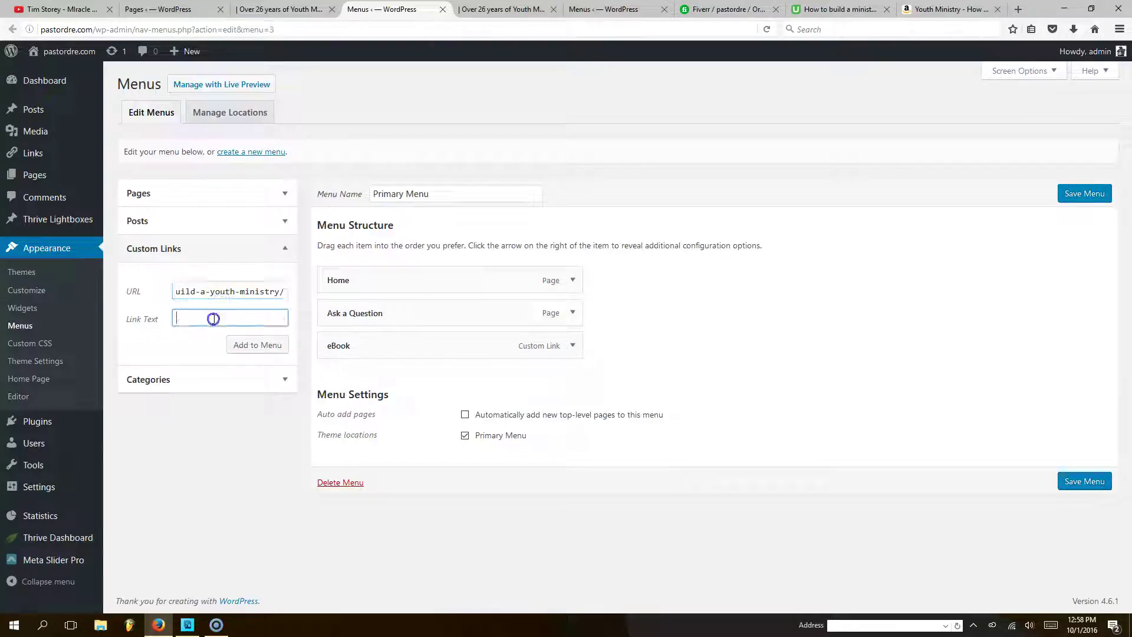
type("Onl")
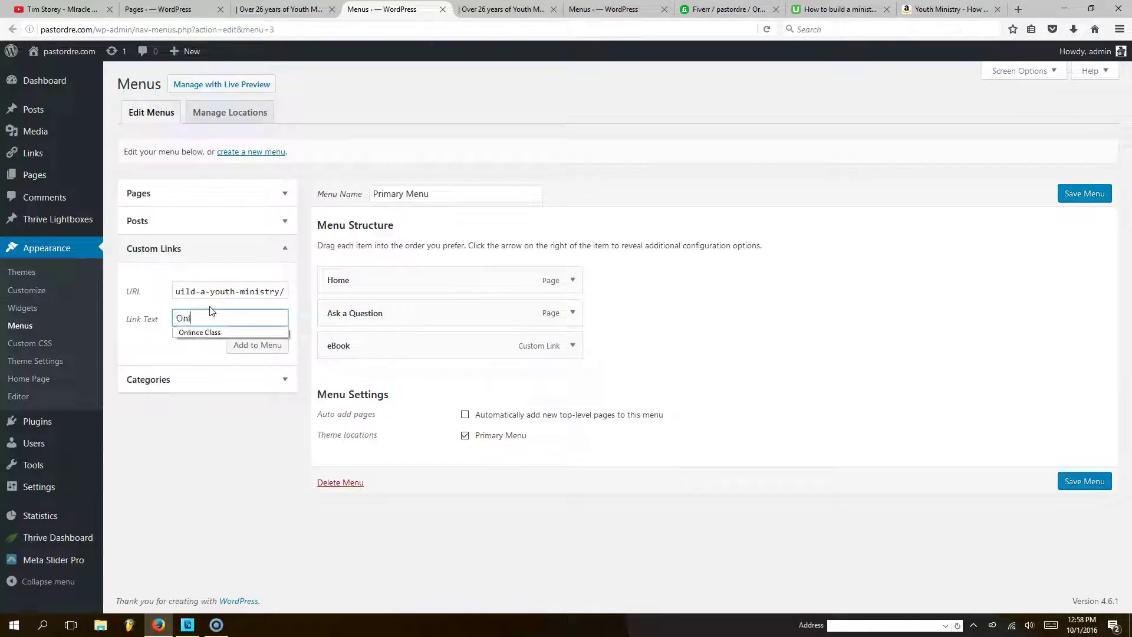
type("ine Class")
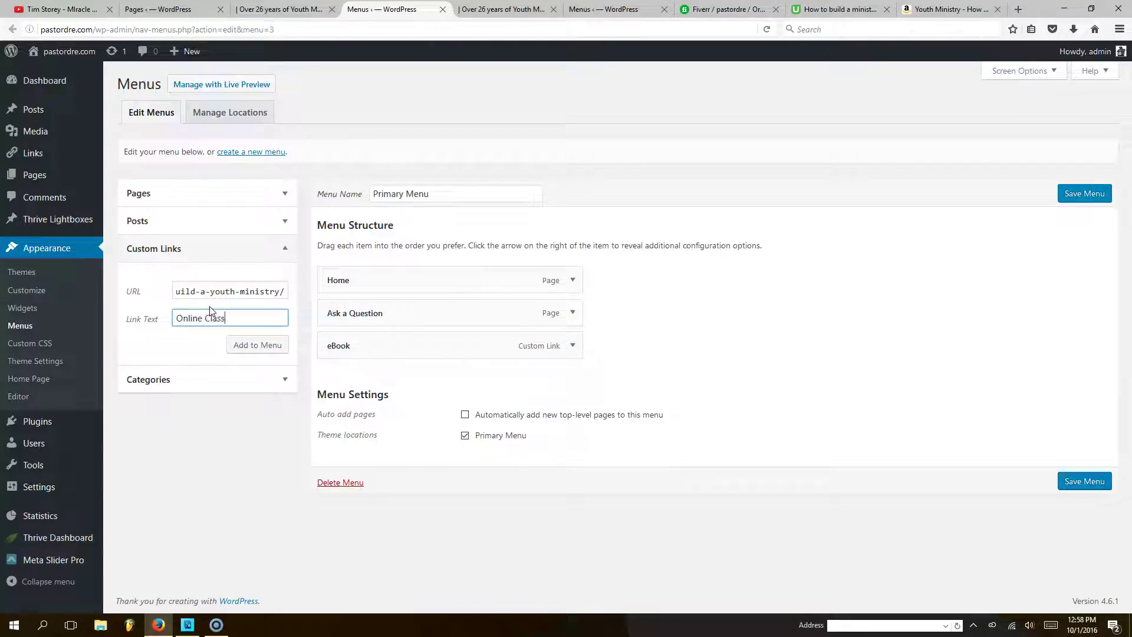
left_click(255, 345)
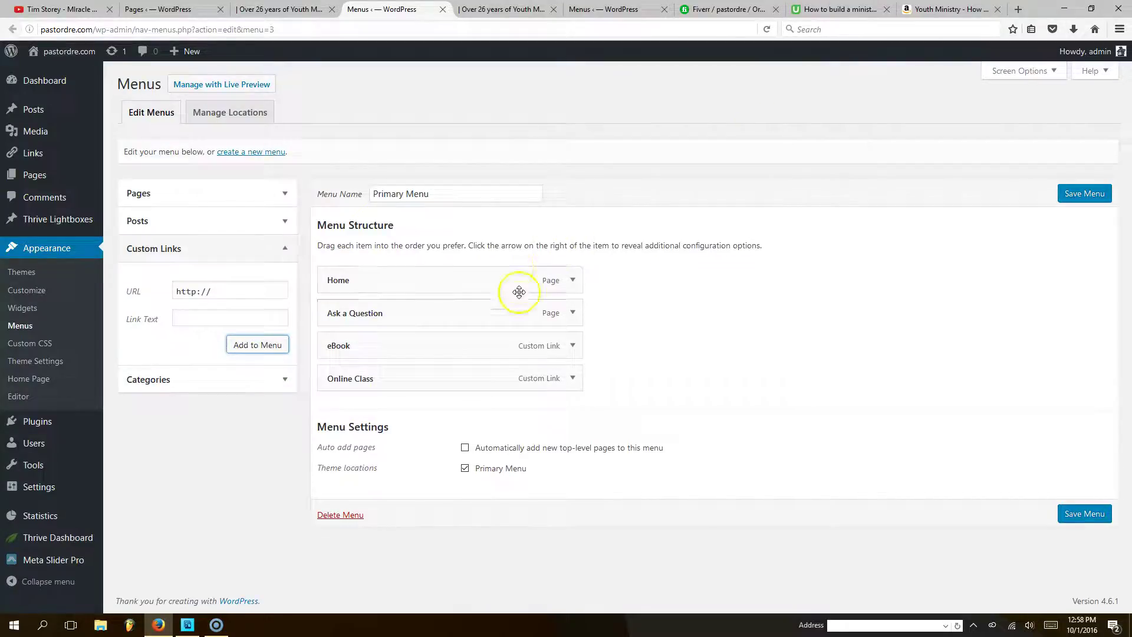
Reorder the Primary Menu to Home, Online Class, eBook, Ask a Question, save it, and view the home page.
left_click_drag(443, 343, 442, 385)
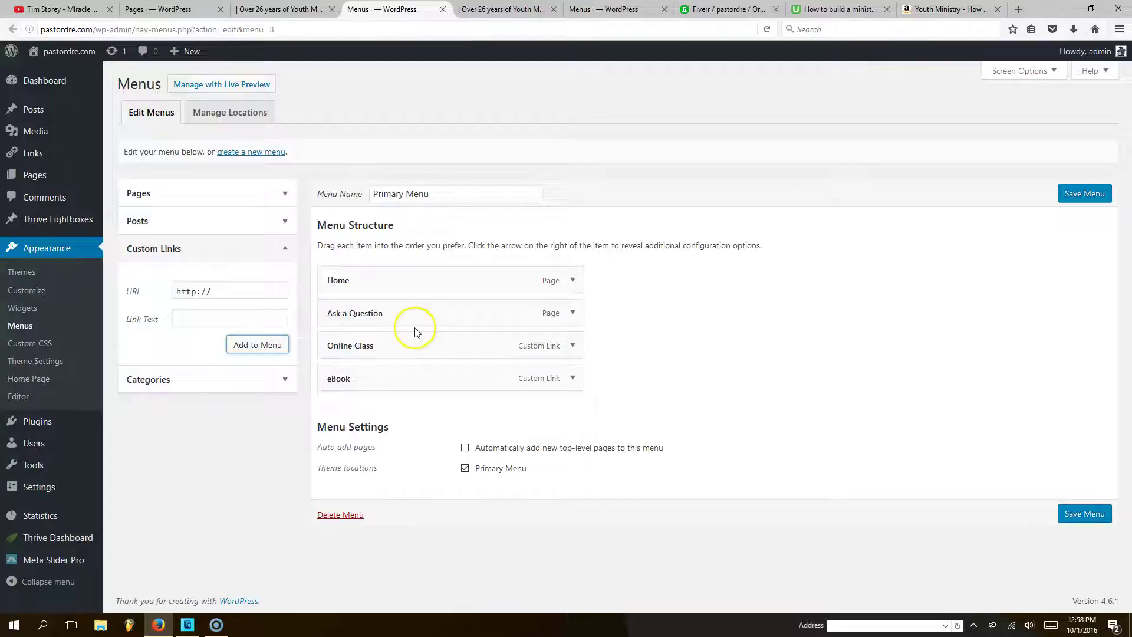
left_click_drag(416, 312, 412, 380)
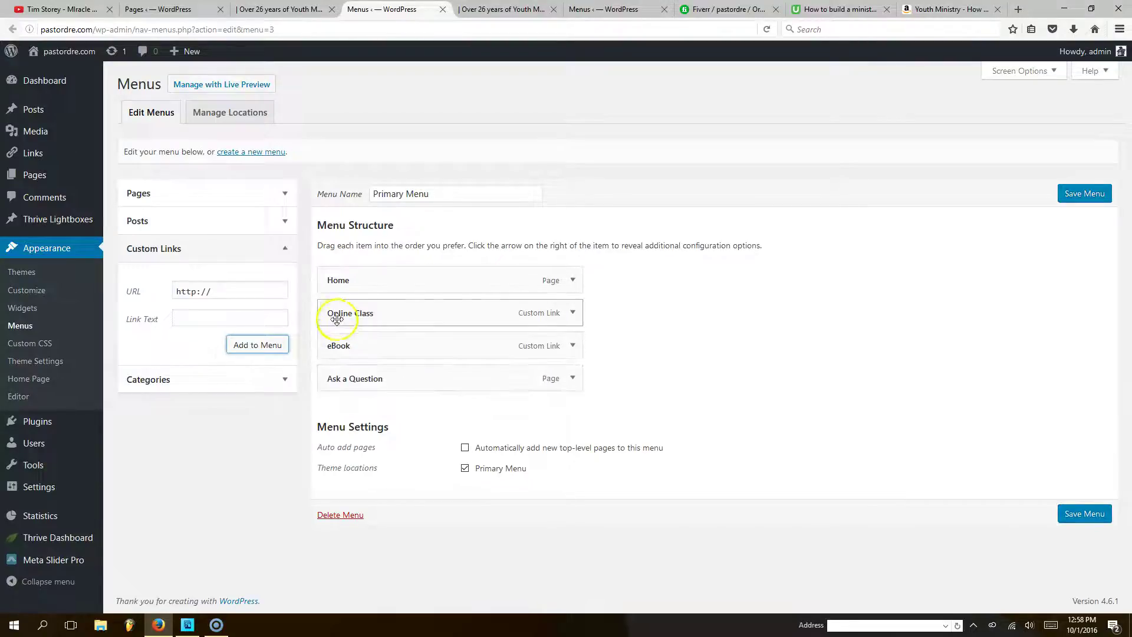
left_click(1069, 194)
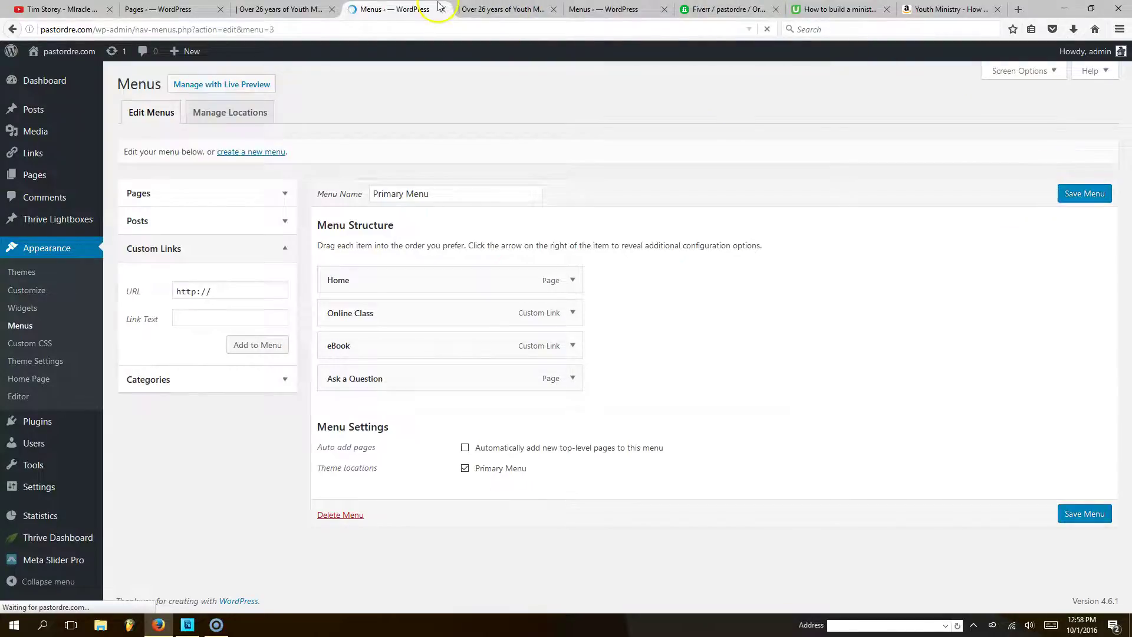
left_click(469, 11)
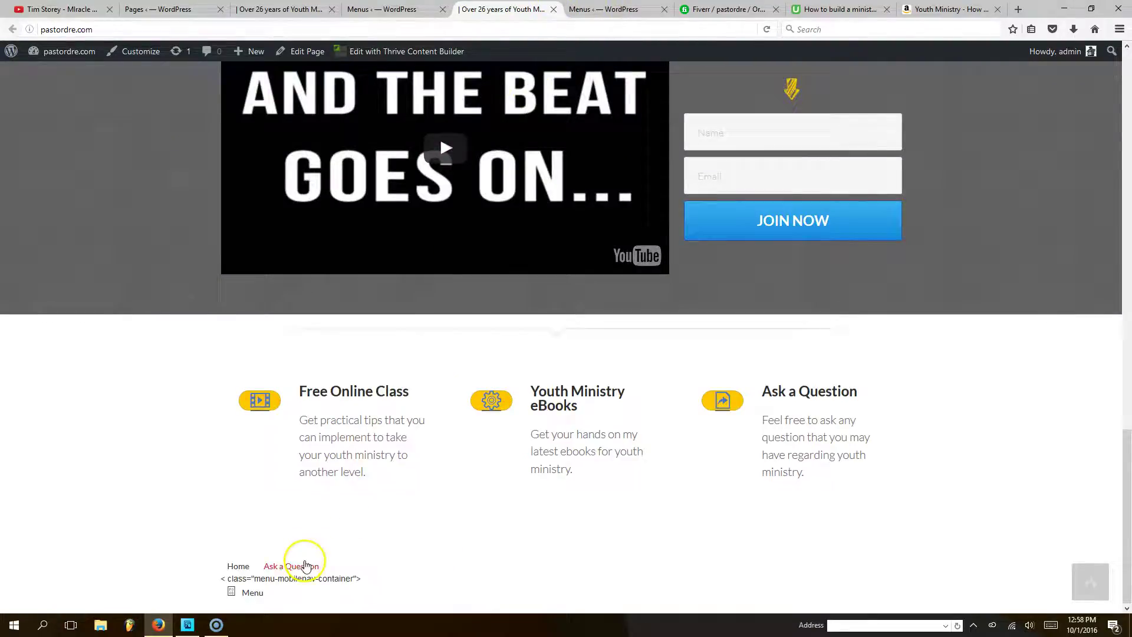
Close the outdated duplicate Menus tab.
left_click(624, 10)
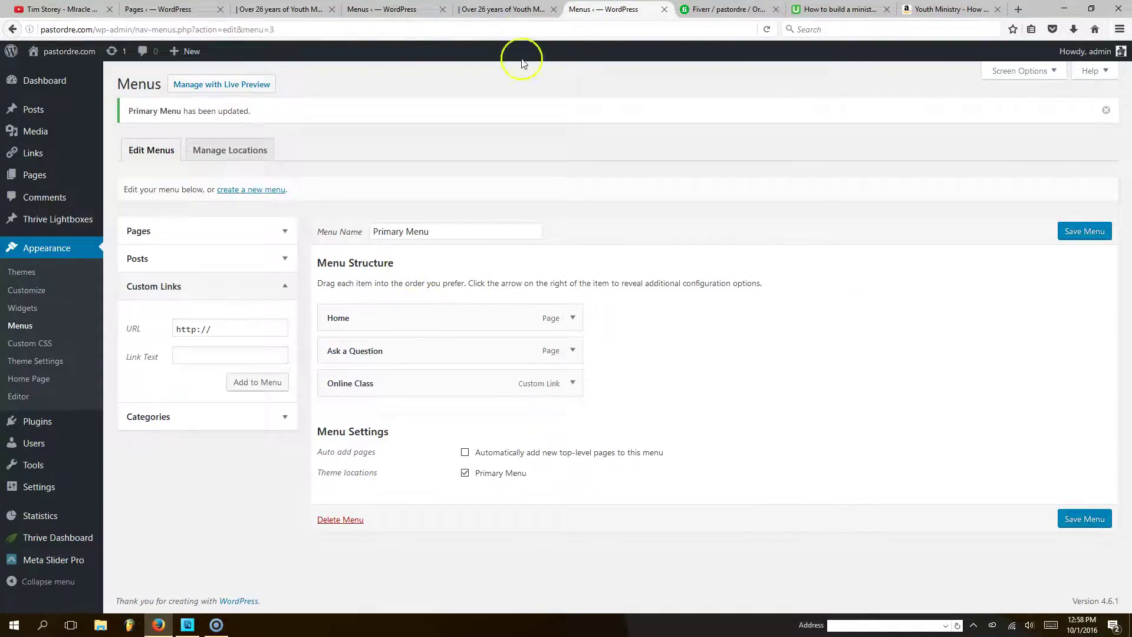
left_click(503, 10)
left_click(575, 11)
left_click(664, 9)
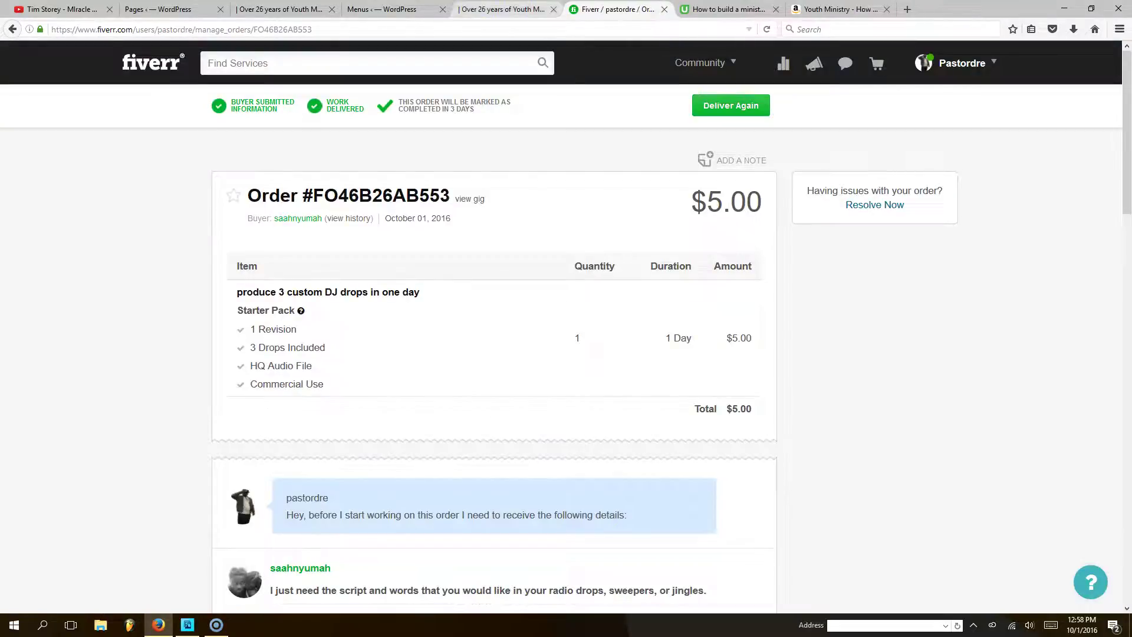
Save the Home page edits in Thrive Content Builder and recheck the menu order.
left_click(278, 9)
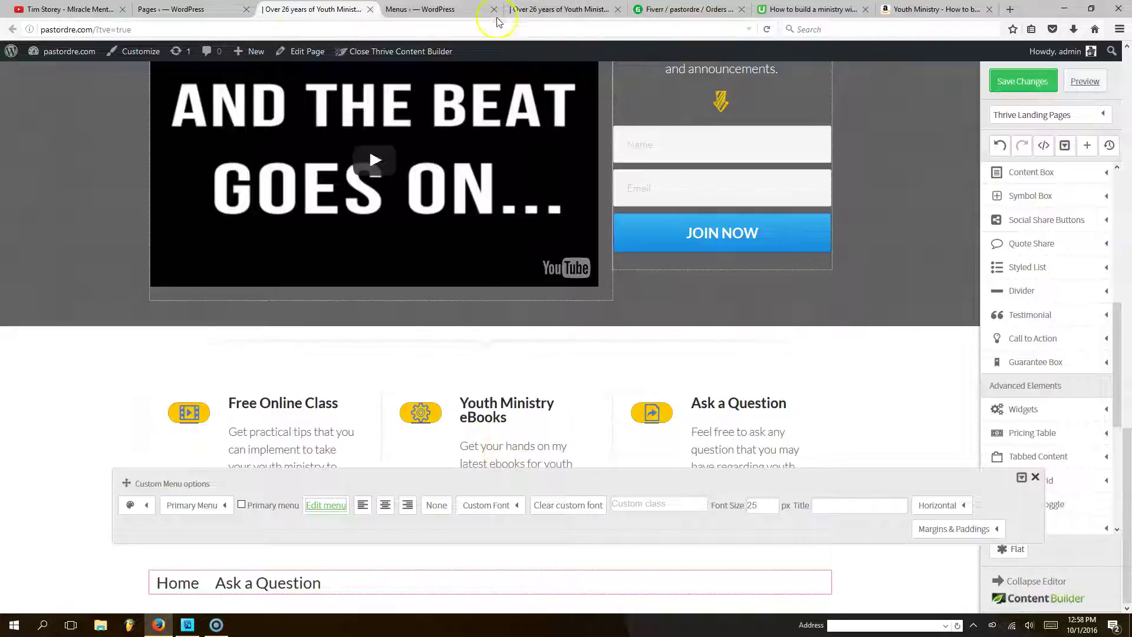
left_click(1023, 81)
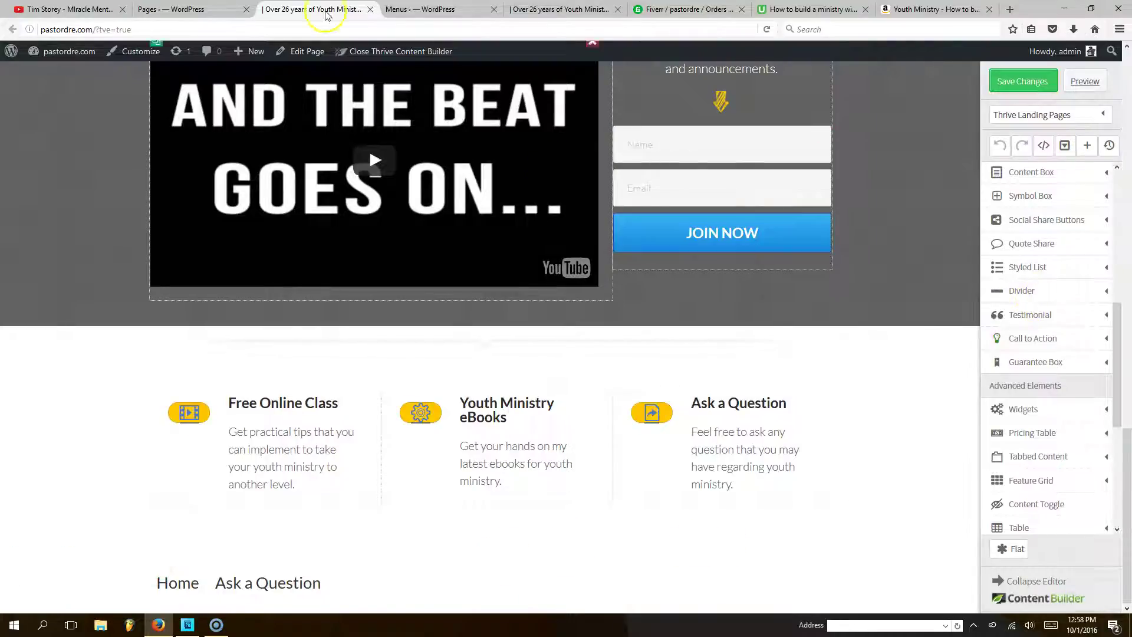
left_click(429, 9)
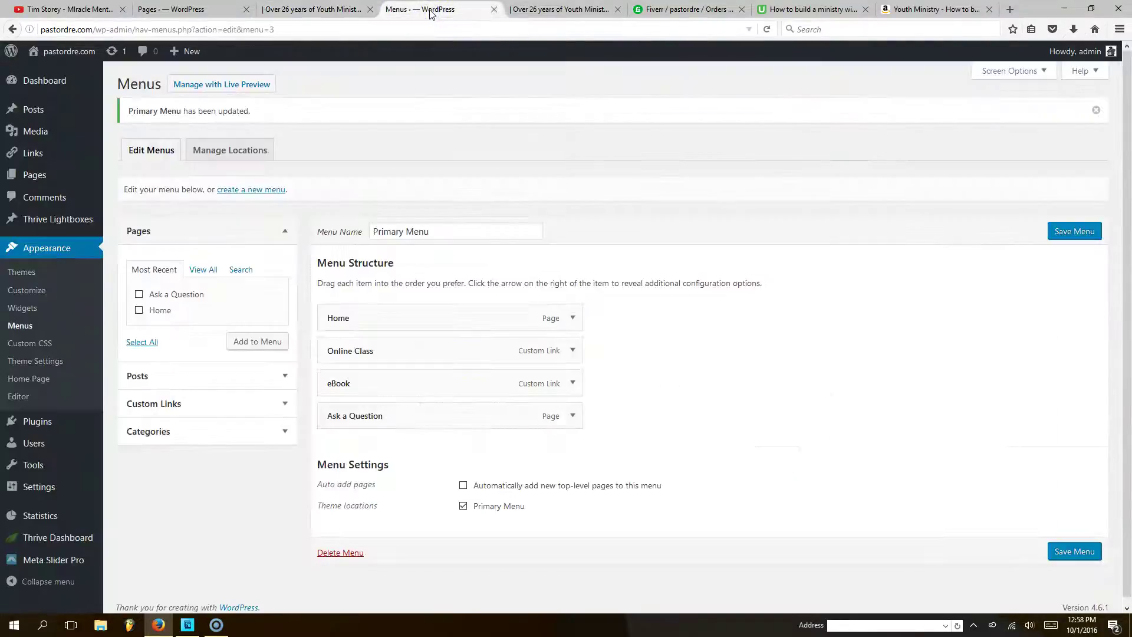
Replace the old Home / Ask a Question footer menu with a new Custom Menu widget.
left_click(311, 10)
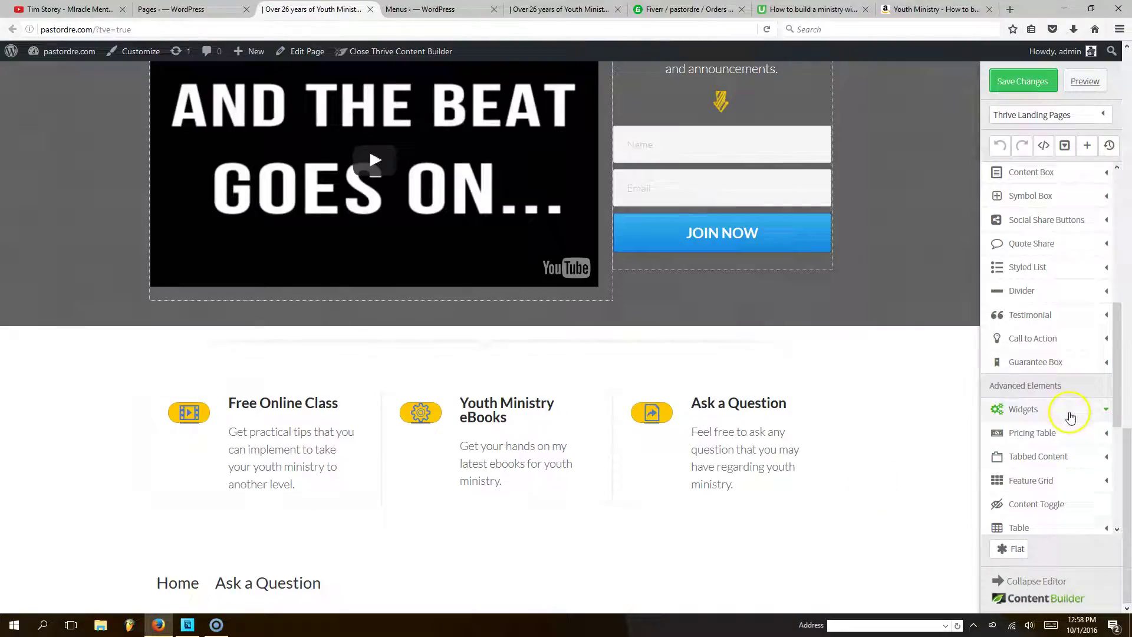
left_click(1055, 409)
left_click_drag(1051, 433, 478, 562)
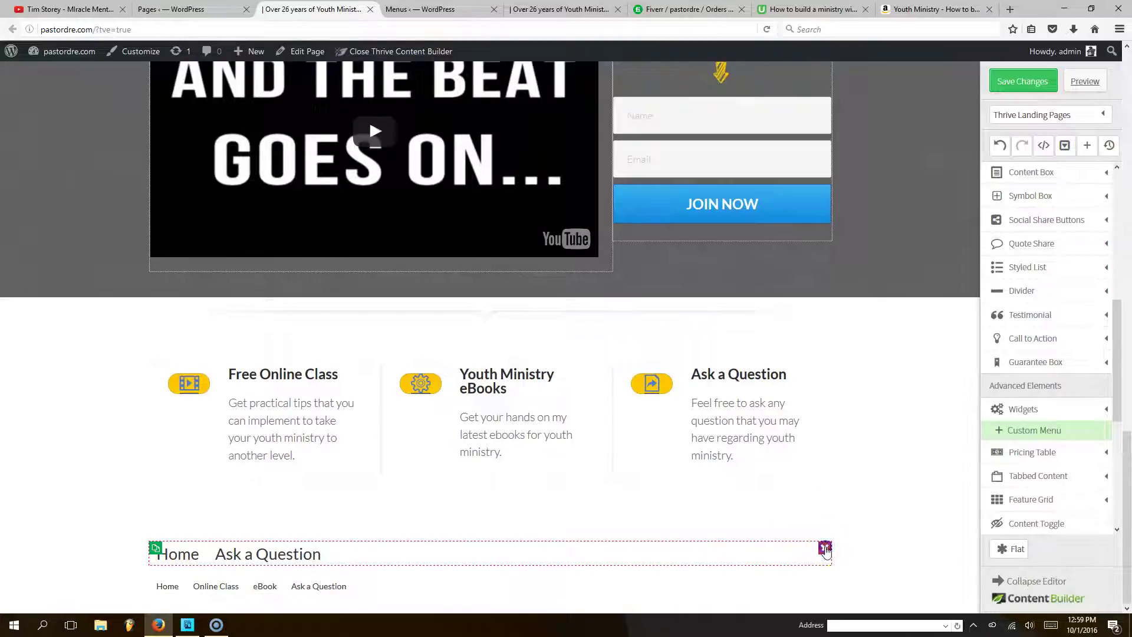
left_click(824, 547)
Set the new footer menu's font size to 25 and centre it.
left_click(293, 591)
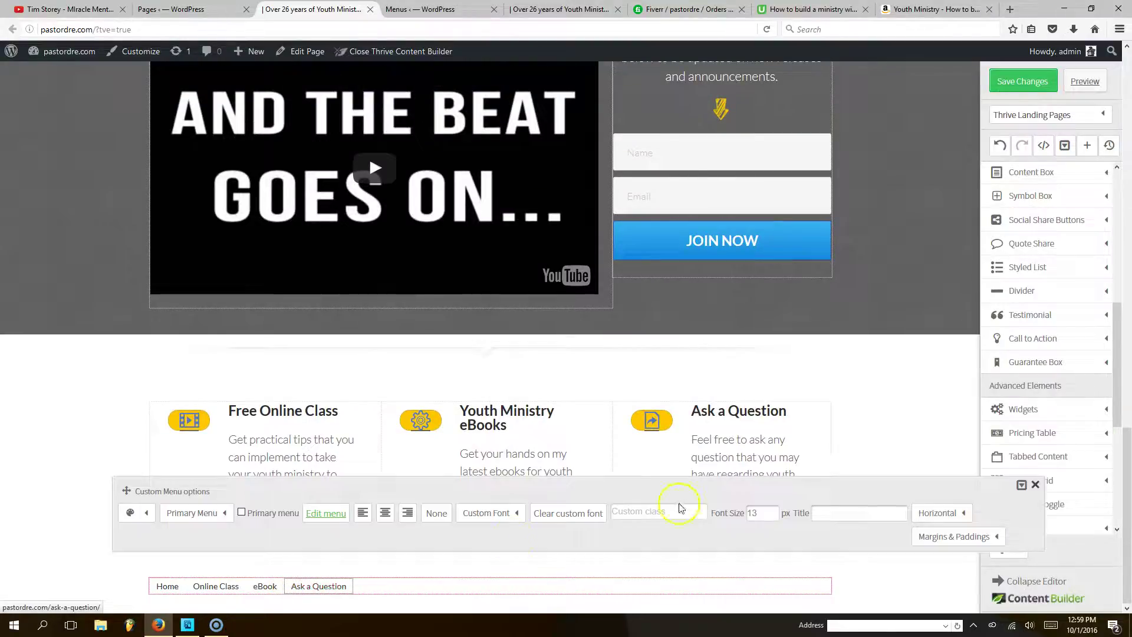
left_click(754, 515)
type("25")
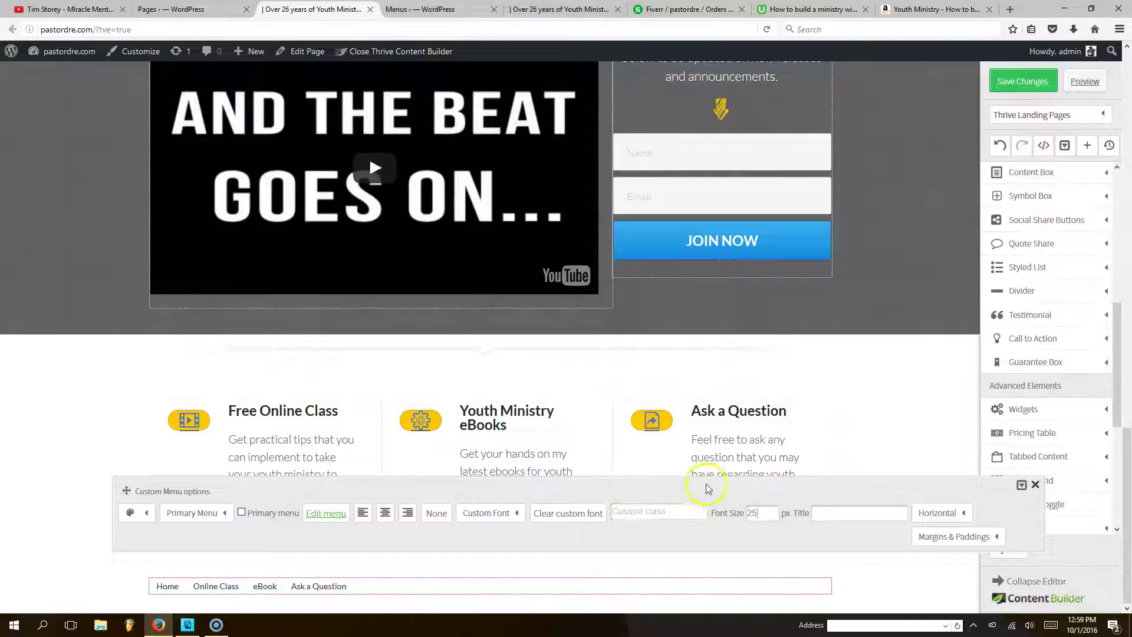
left_click(708, 487)
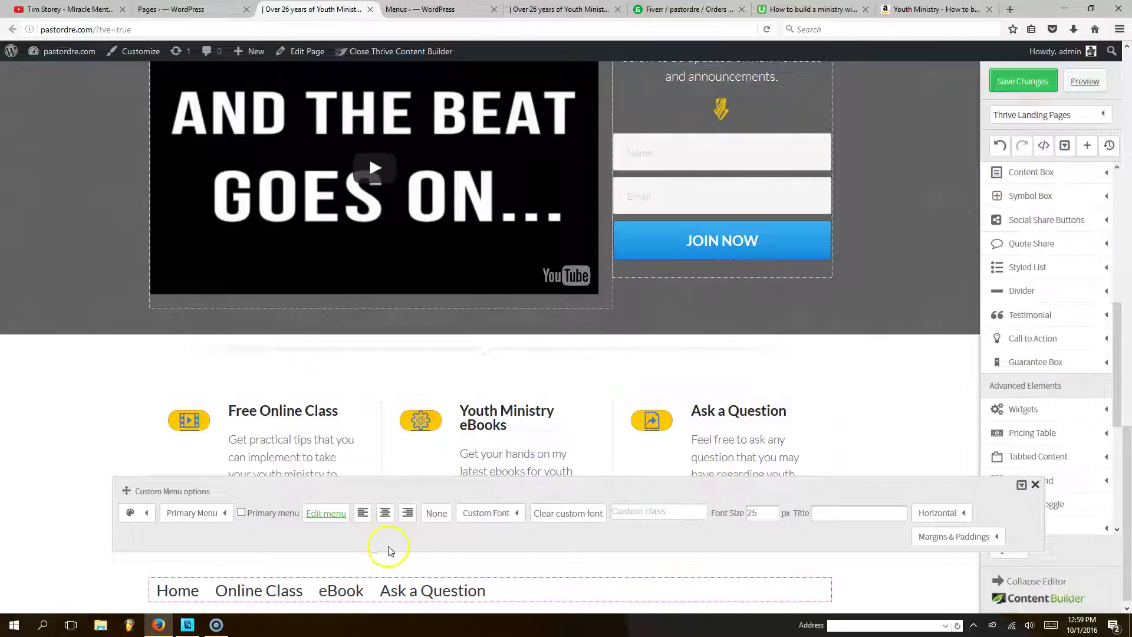
left_click(387, 514)
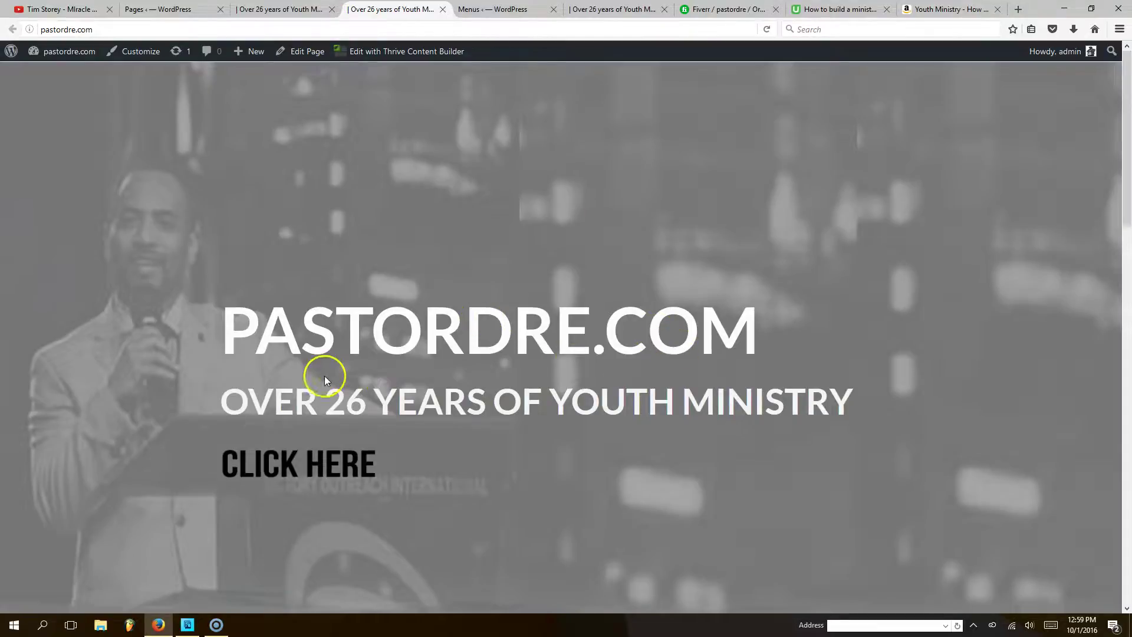
scroll(371, 356, "down", 5)
scroll(375, 354, "down", 5)
scroll(424, 434, "down", 3)
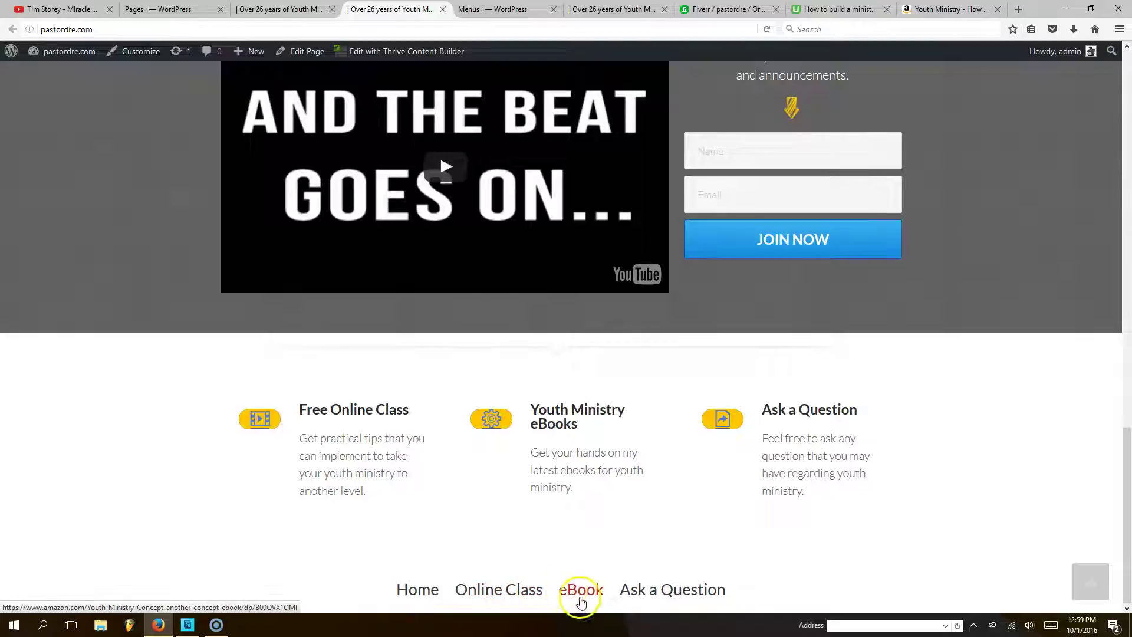
left_click(580, 589)
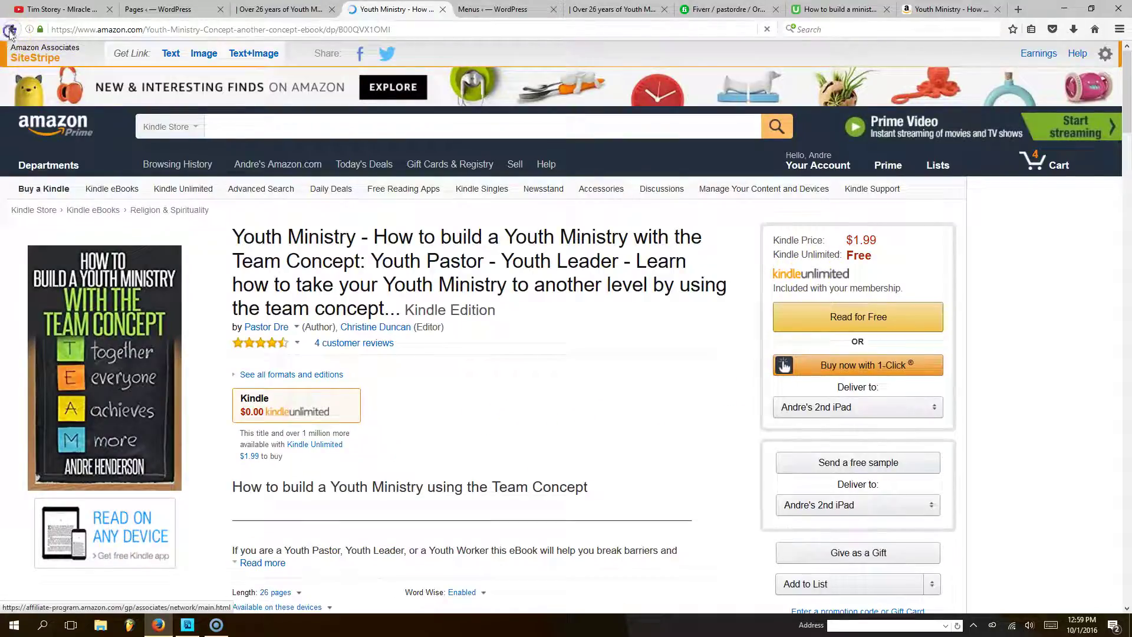
key("alt+Left")
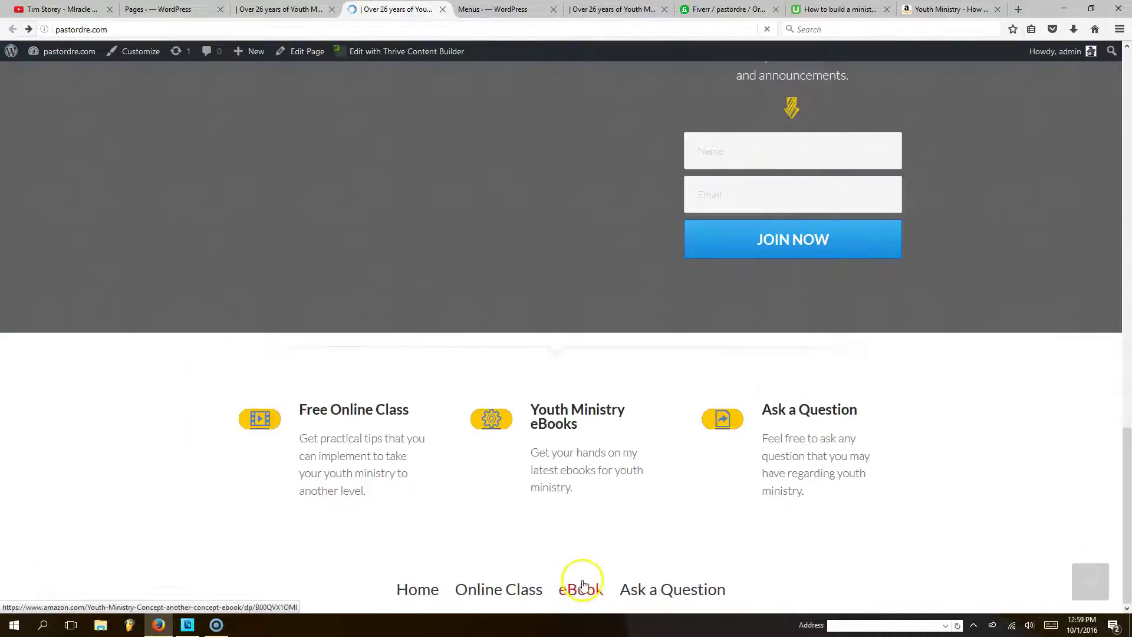
left_click(513, 589)
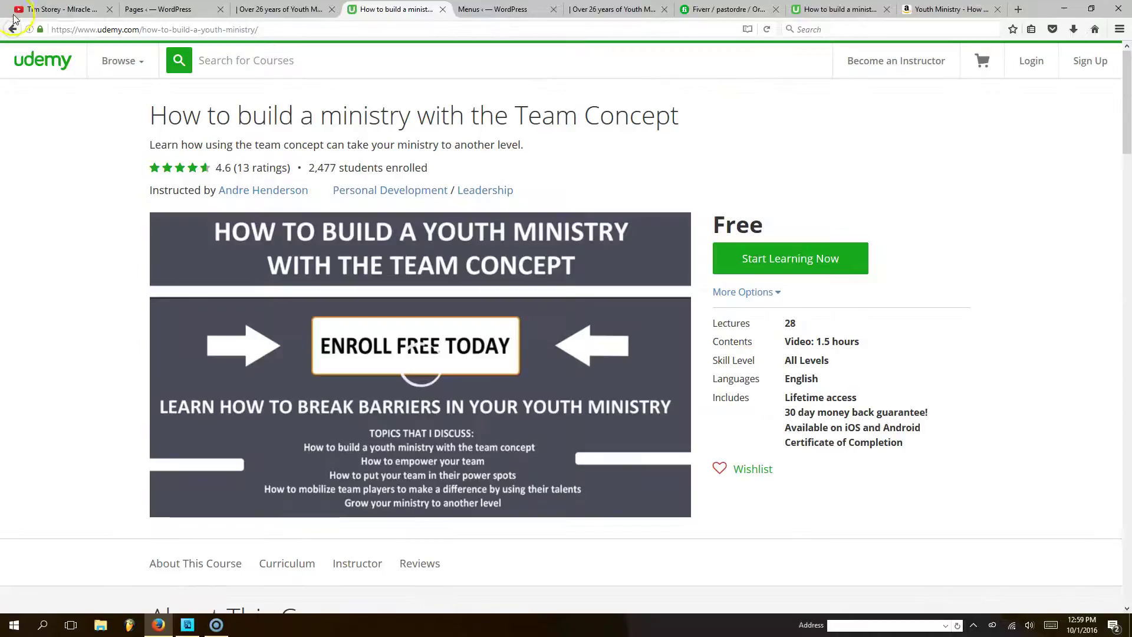
left_click(13, 29)
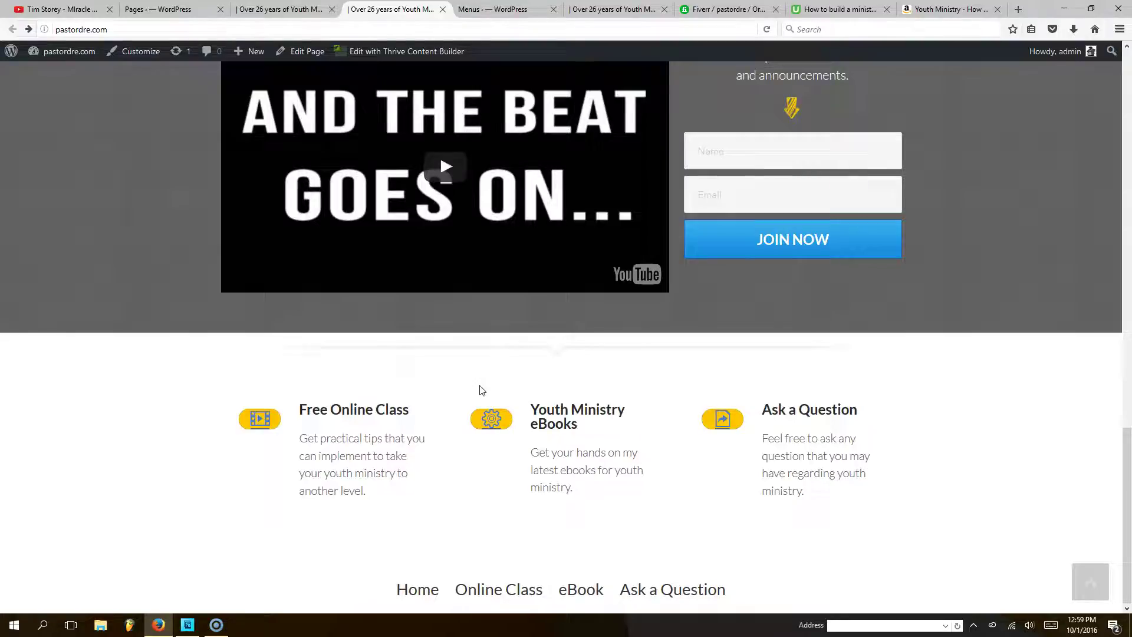
scroll(455, 348, "up", 10)
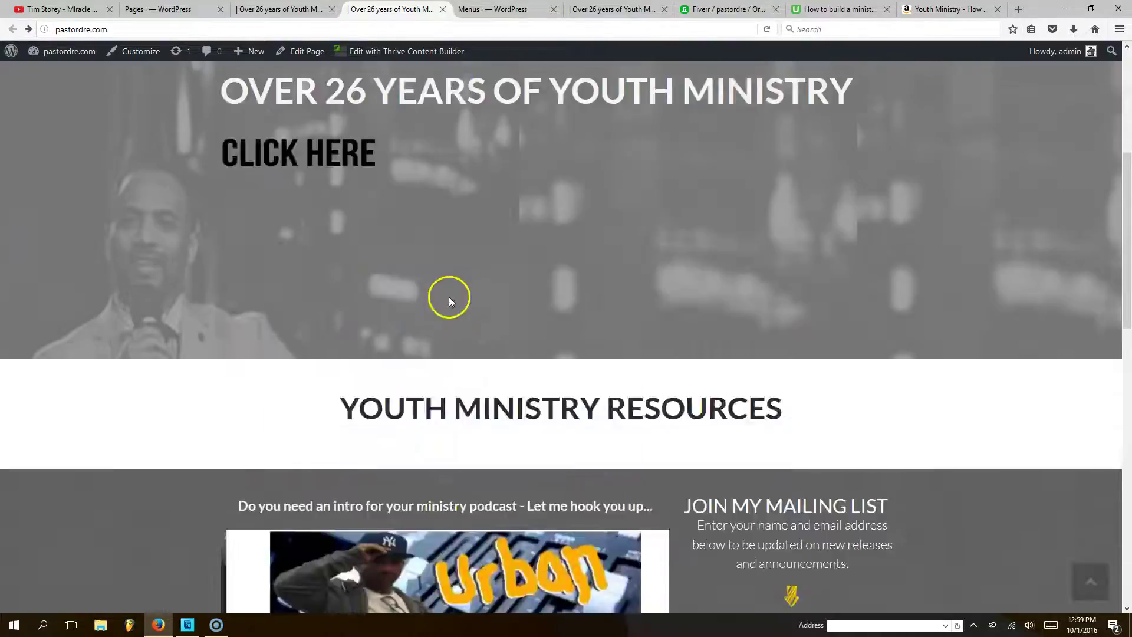